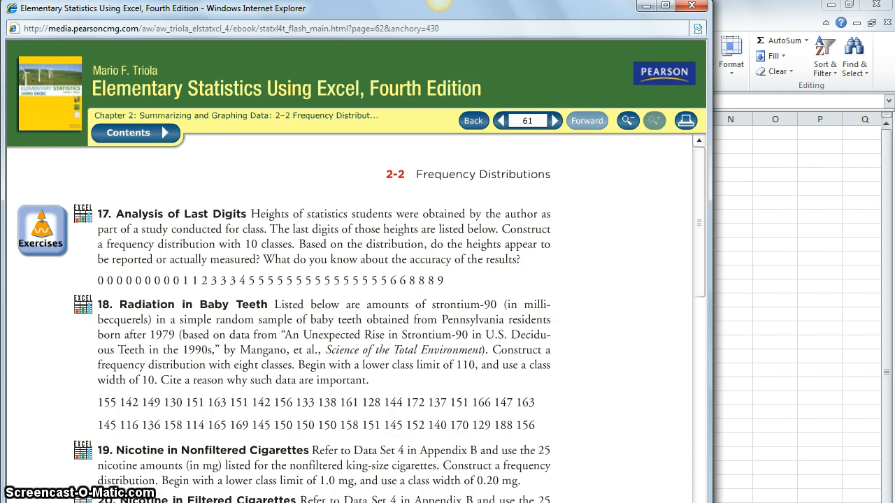
# Switch to the STRONTIUM workbook in Excel and display the installed add-ins in the Excel options.
pyautogui.hotkey('alt', 'Tab')
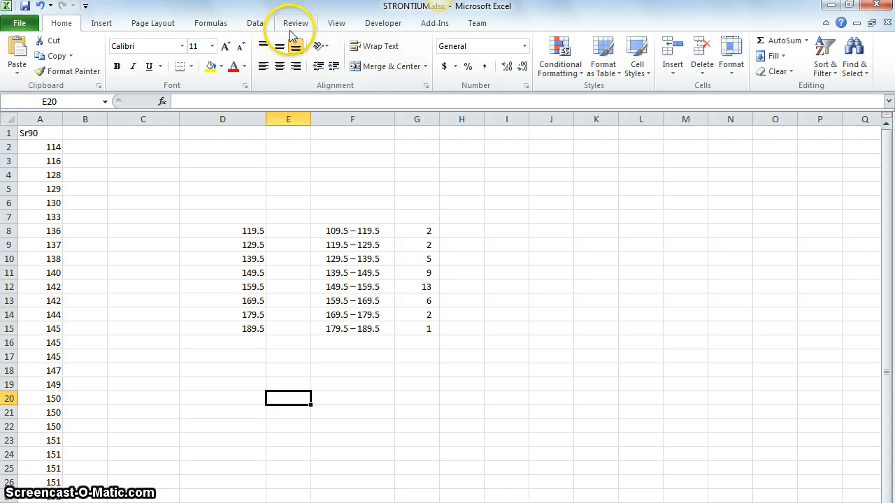
pyautogui.click(23, 27)
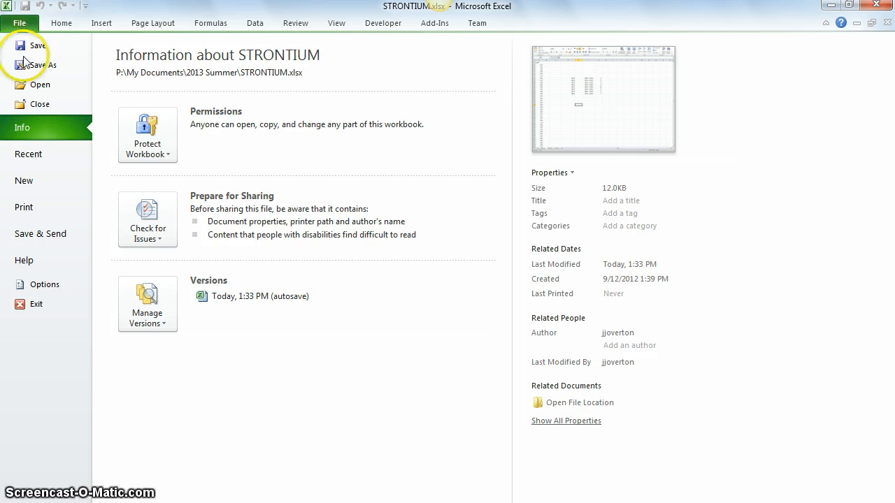
pyautogui.click(20, 25)
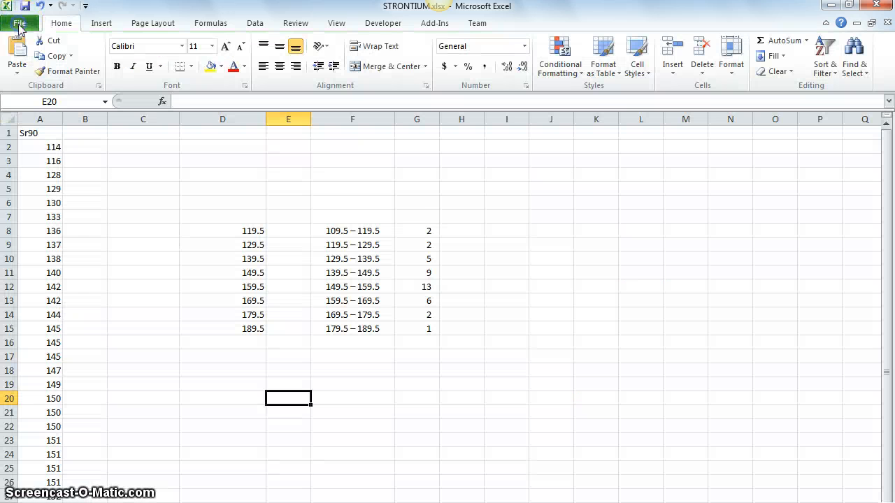
pyautogui.click(19, 25)
pyautogui.click(53, 284)
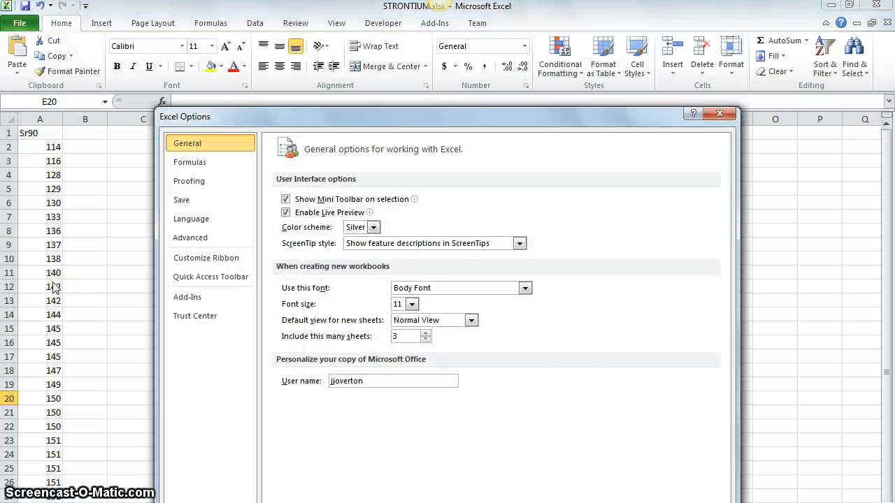
pyautogui.click(194, 301)
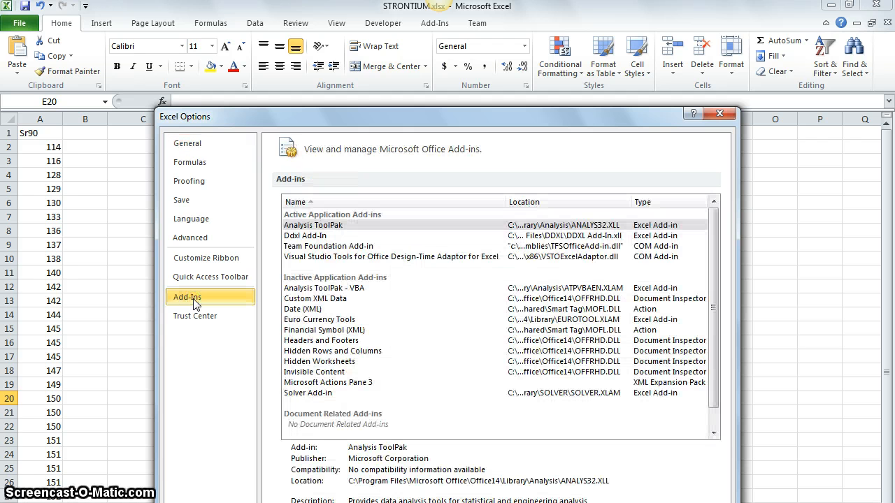
# Check the Analysis ToolPak entry, open the list of available Excel add-ins and confirm it with Analysis ToolPak enabled.
pyautogui.click(299, 225)
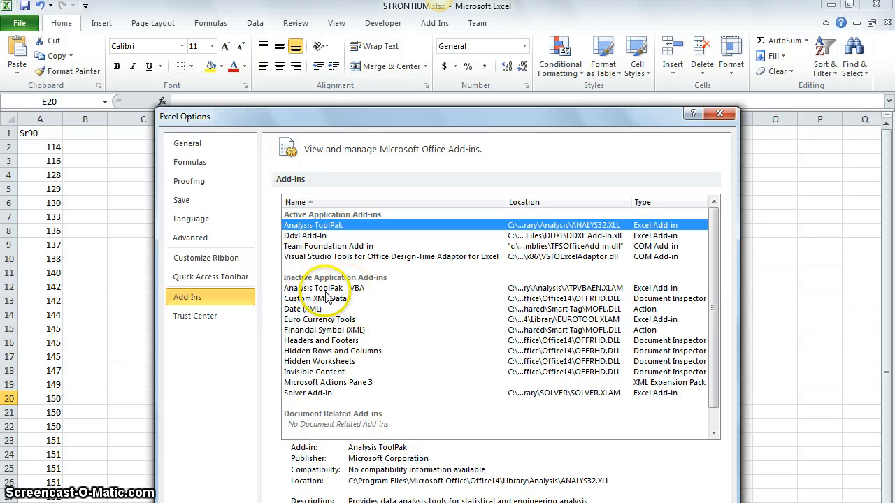
pyautogui.click(325, 290)
pyautogui.click(325, 225)
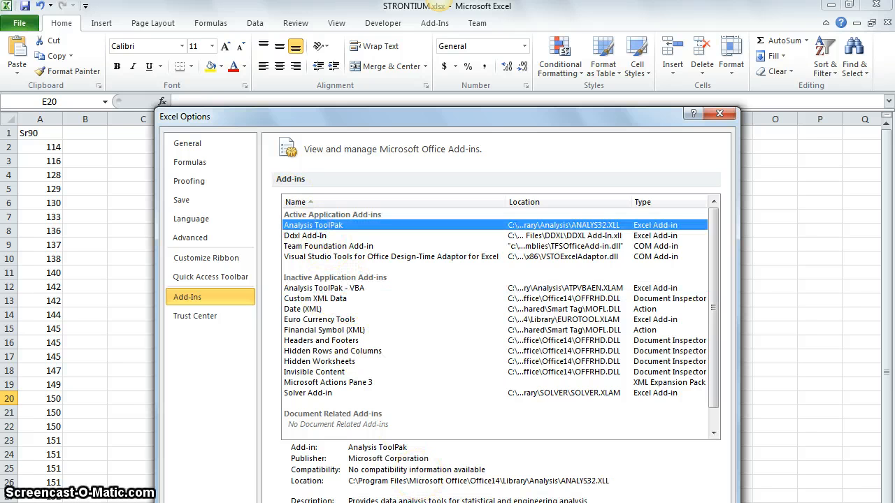
pyautogui.click(425, 502)
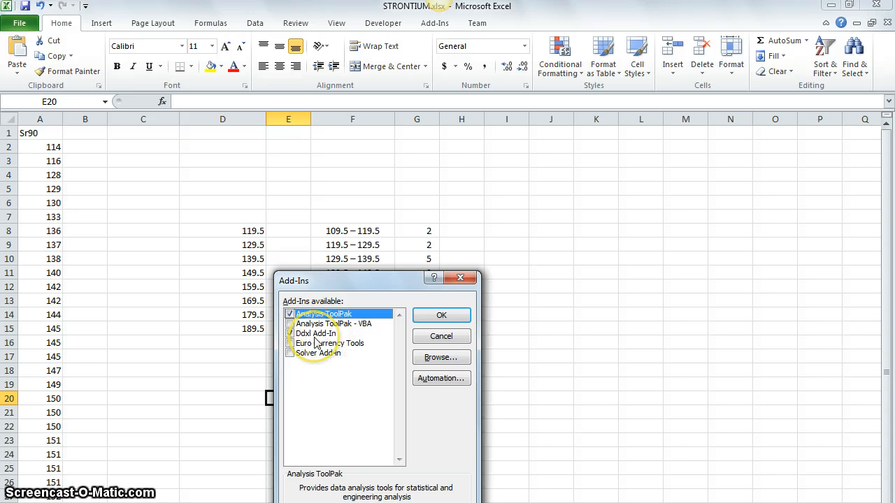
pyautogui.click(432, 315)
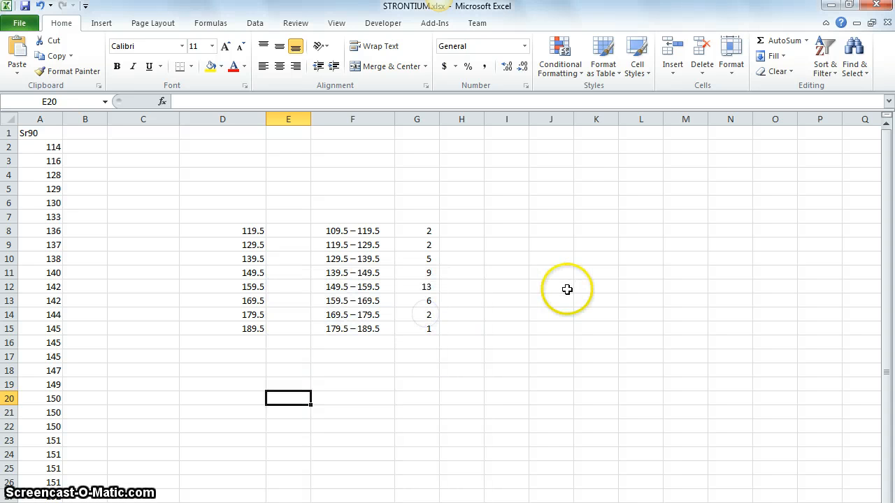
# Look through the available Data Analysis tools, including Histogram, and close the list without running one.
pyautogui.click(255, 25)
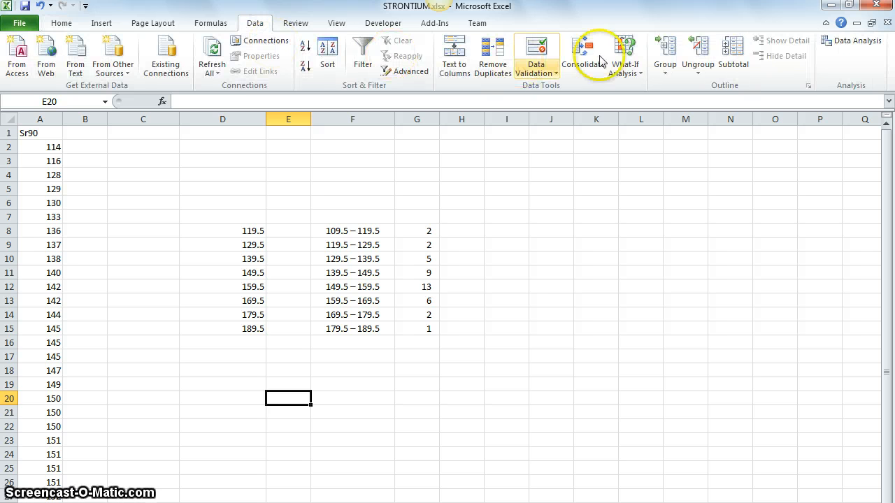
pyautogui.click(851, 46)
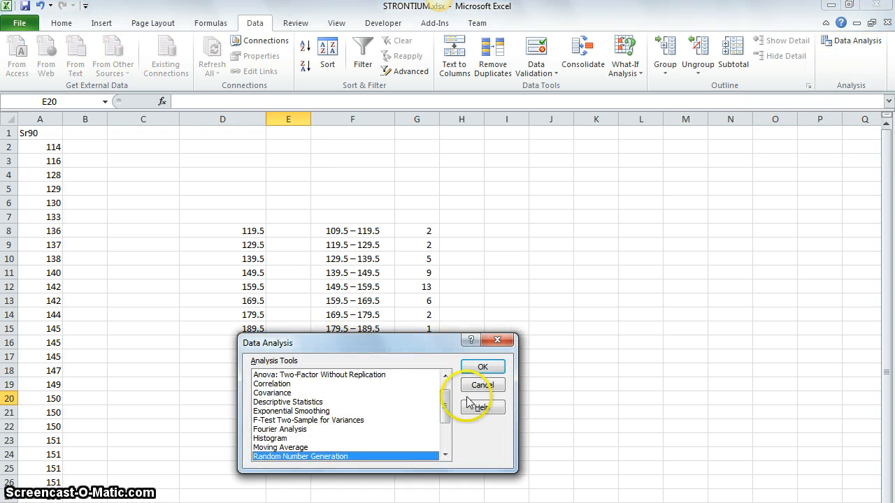
pyautogui.moveTo(444, 403); pyautogui.dragTo(434, 436)
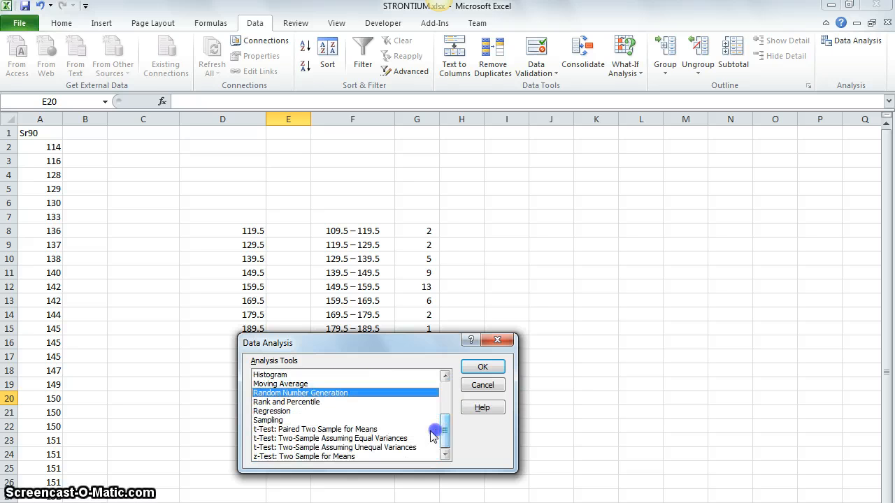
pyautogui.click(270, 375)
pyautogui.doubleClick(444, 376)
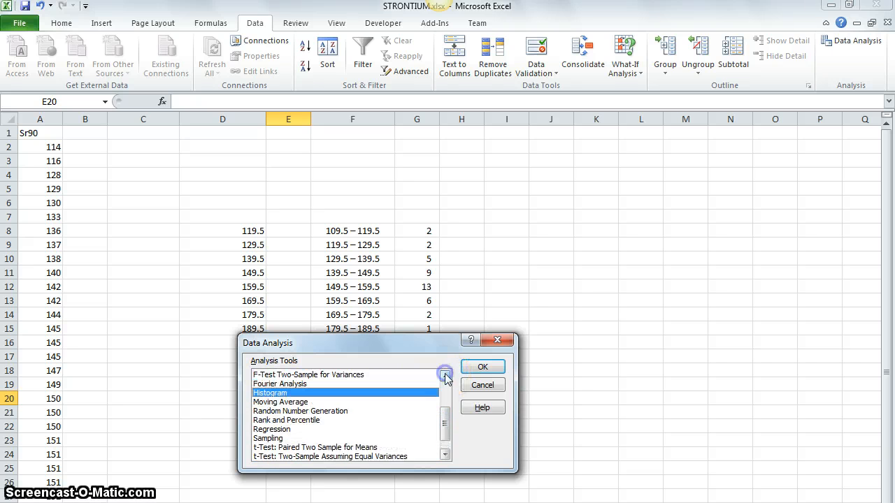
pyautogui.doubleClick(446, 376)
pyautogui.click(484, 386)
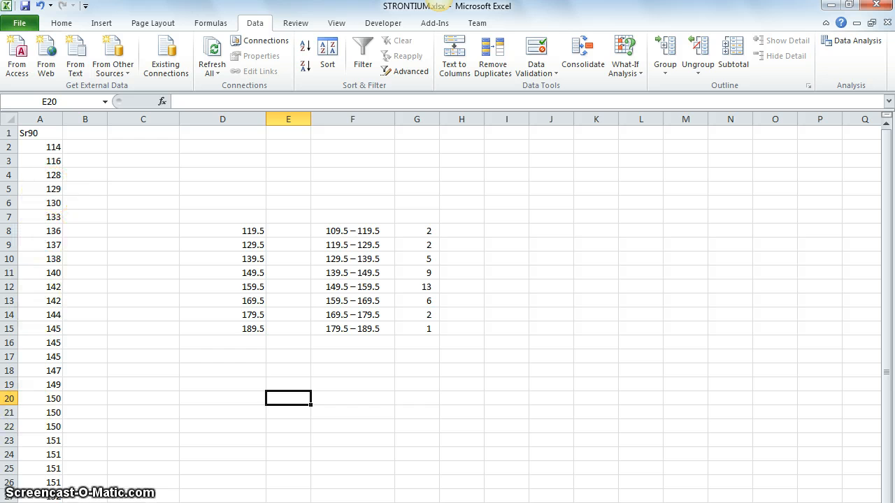
# Review the Sr90 data in column A against the strontium-90 values of textbook exercise 18.
pyautogui.scroll(-2, 169, 374)
pyautogui.scroll(-3, 168, 374)
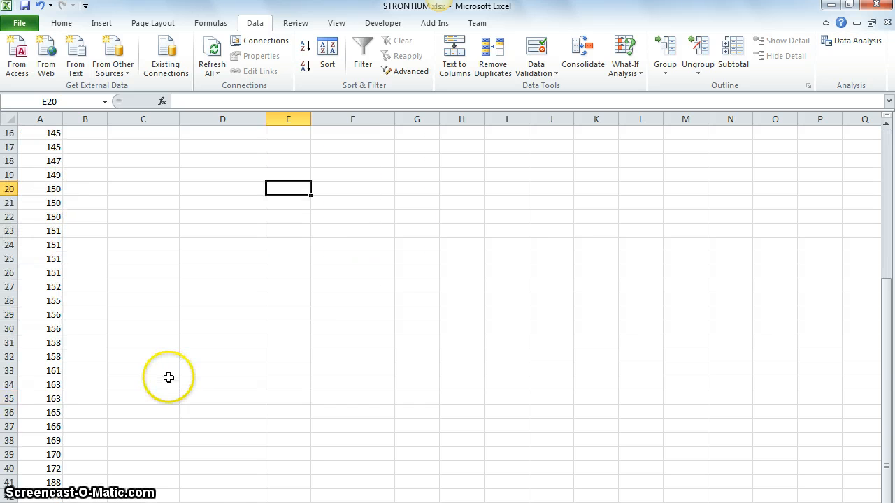
pyautogui.scroll(5, 168, 378)
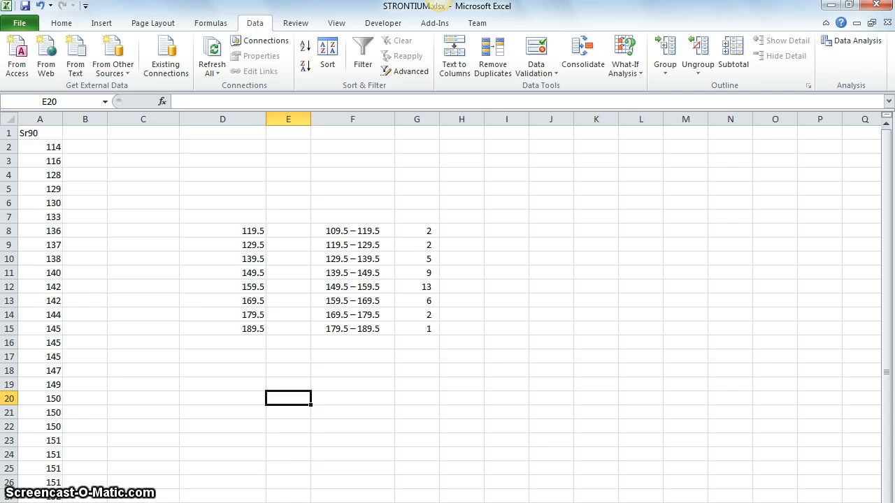
pyautogui.hotkey('alt', 'Tab')
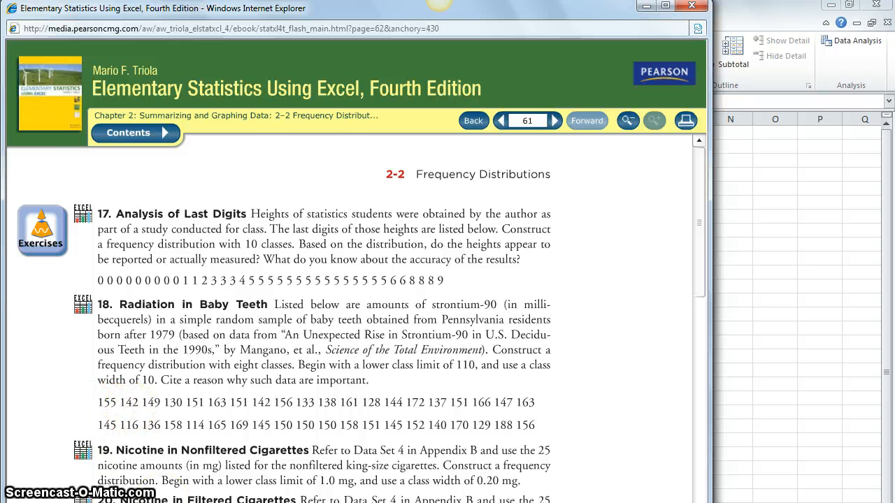
pyautogui.hotkey('alt', 'Tab')
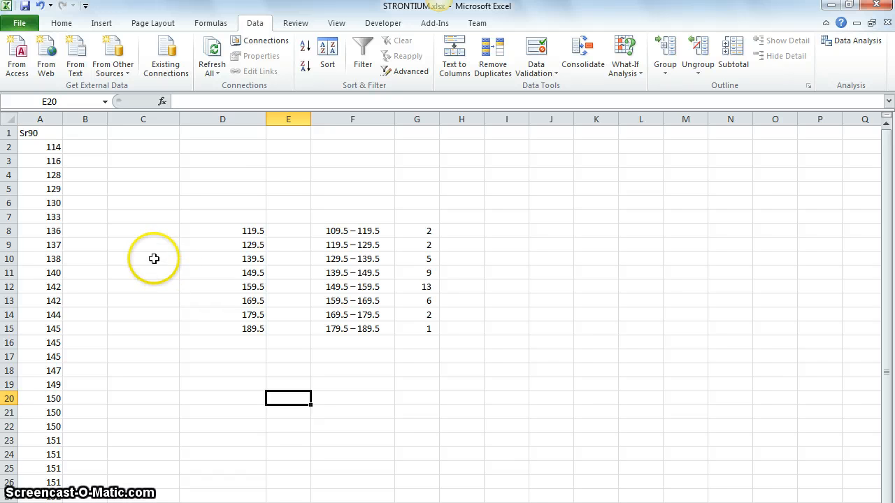
pyautogui.click(45, 147)
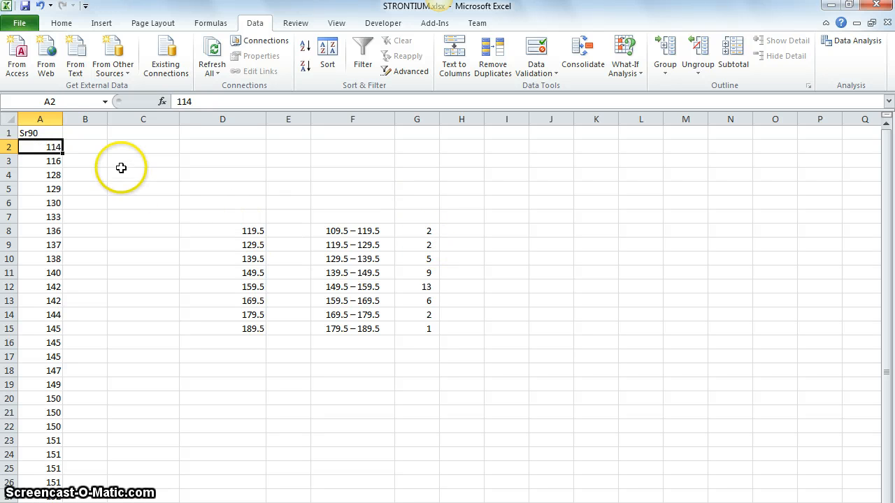
# Switch to the PowerPoint frequency table and examine the upper class boundaries from 119.5 to 189.5.
pyautogui.hotkey('alt', 'Tab')
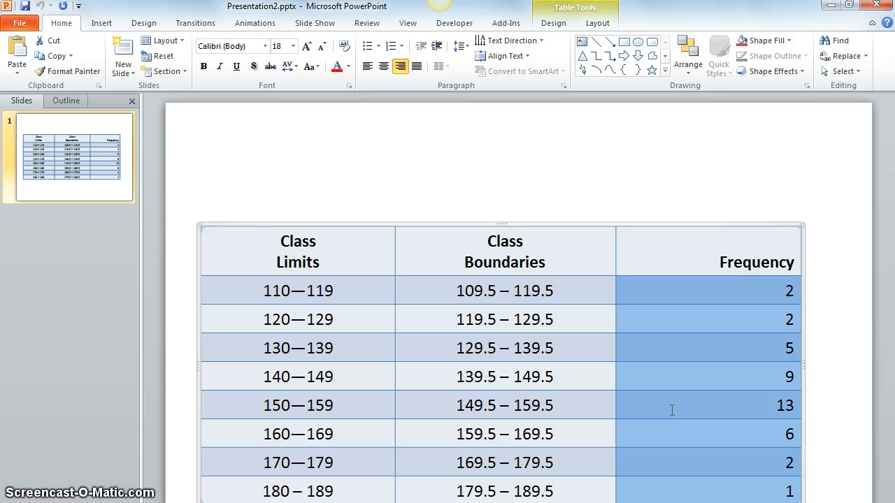
pyautogui.doubleClick(529, 290)
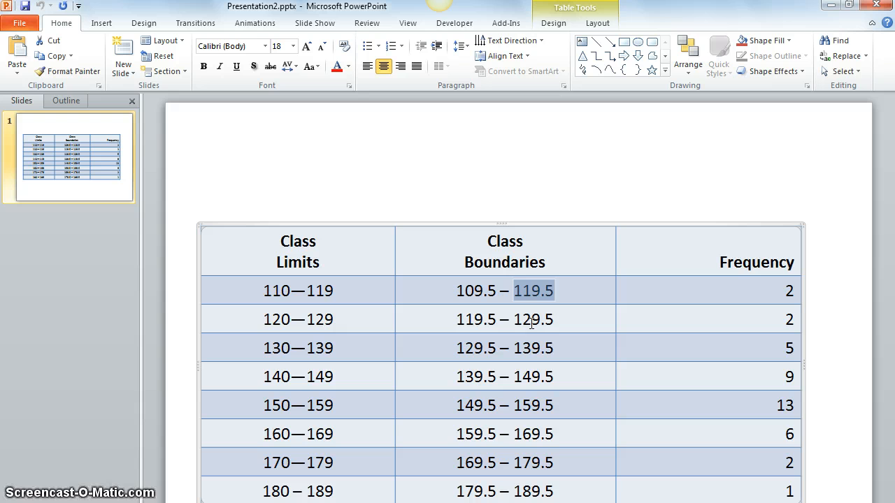
pyautogui.doubleClick(529, 321)
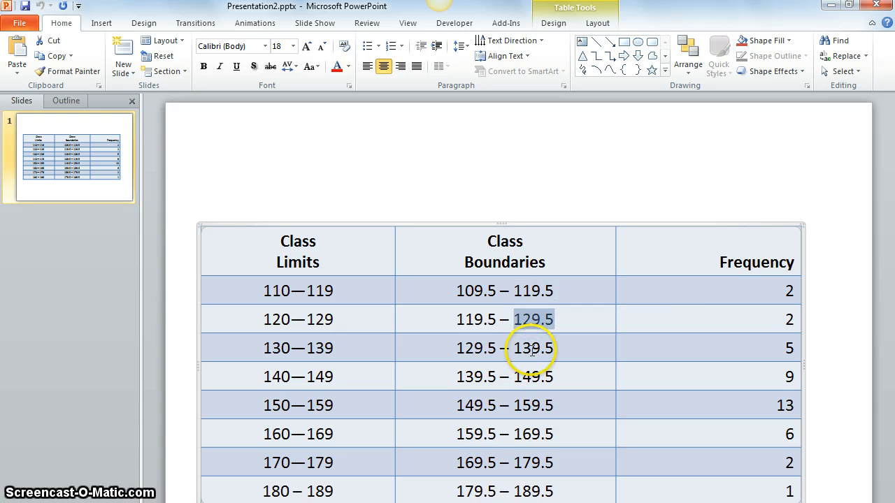
pyautogui.tripleClick(532, 349)
pyautogui.doubleClick(534, 349)
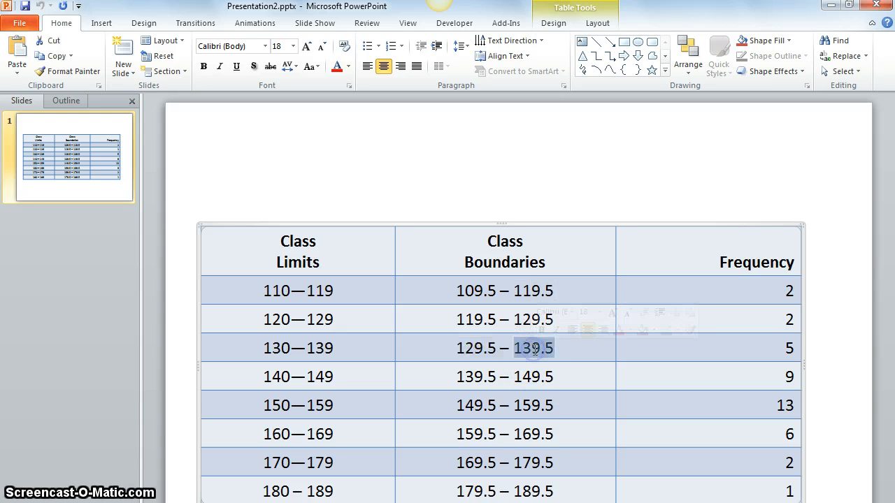
pyautogui.doubleClick(536, 493)
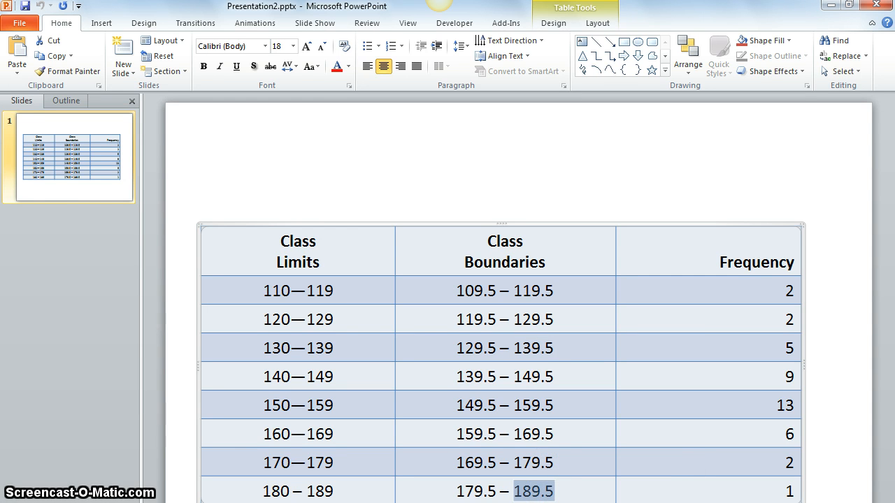
# Return to the Excel workbook and go through the upper class boundaries in cells D8 to D15.
pyautogui.click(140, 502)
pyautogui.click(242, 231)
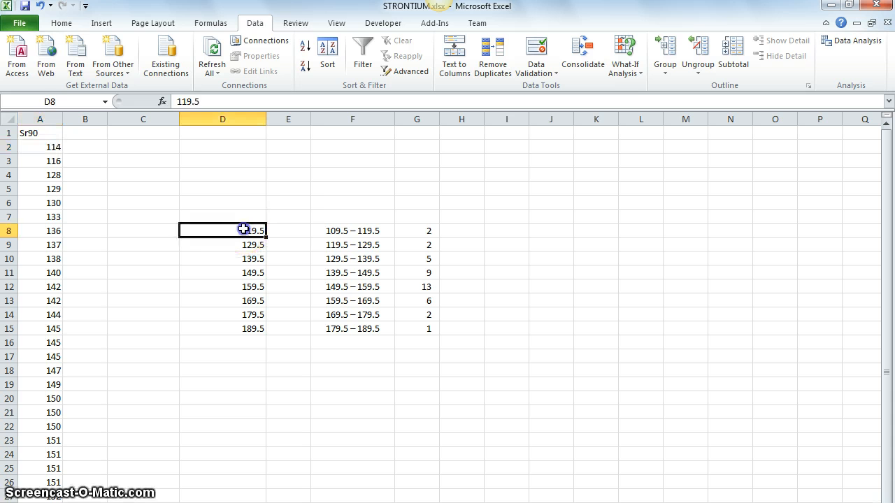
pyautogui.click(242, 244)
pyautogui.click(244, 258)
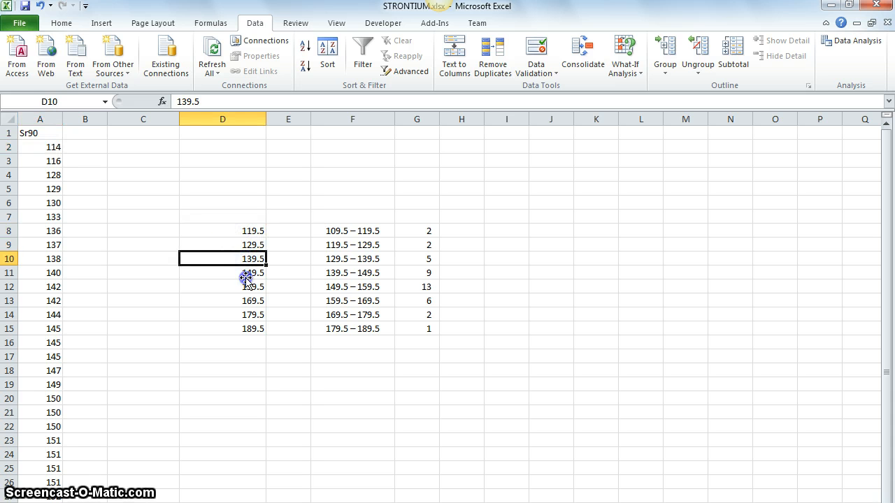
pyautogui.click(246, 274)
pyautogui.click(246, 287)
pyautogui.click(246, 302)
pyautogui.click(248, 315)
pyautogui.click(250, 328)
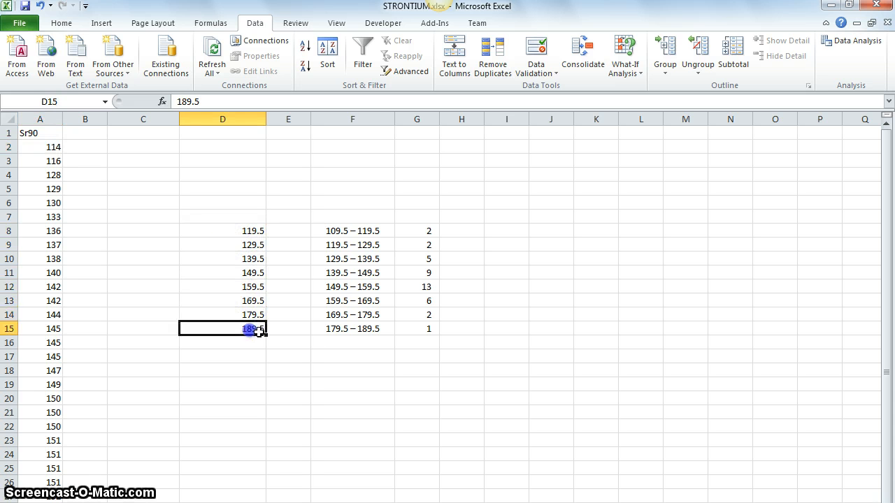
# Compare the class boundaries and frequencies in F8:G15 with the bin values in D8:D15.
pyautogui.moveTo(332, 231); pyautogui.dragTo(415, 328)
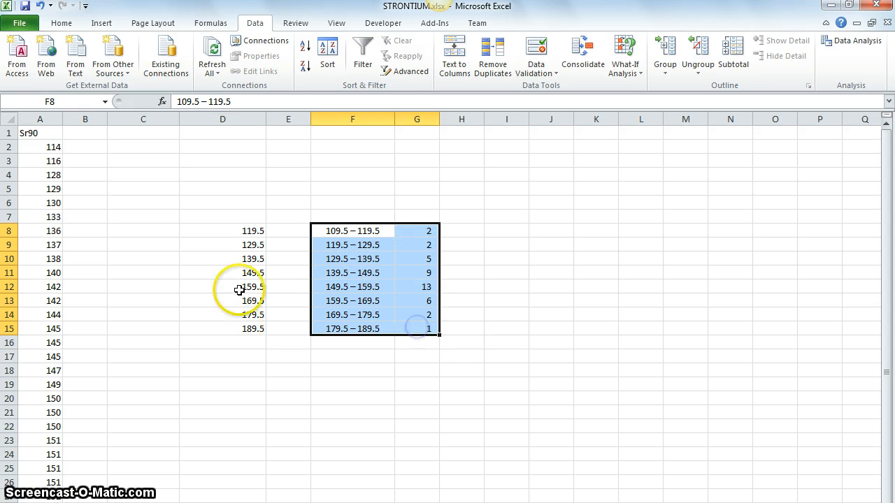
pyautogui.click(219, 231)
pyautogui.moveTo(221, 242); pyautogui.dragTo(212, 327)
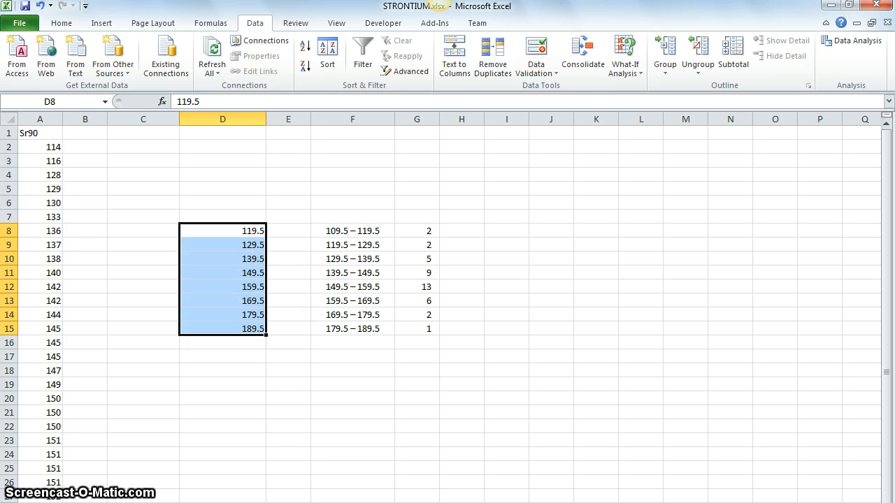
pyautogui.hotkey('alt', 'Tab')
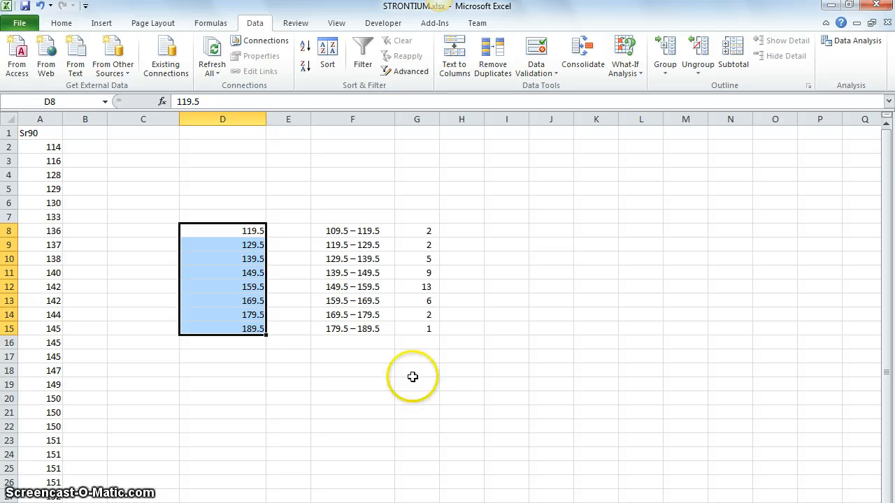
pyautogui.click(251, 272)
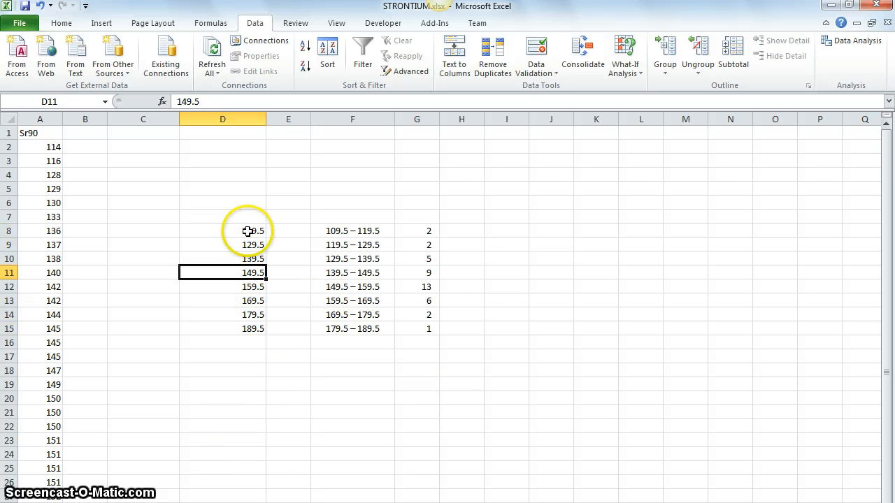
pyautogui.moveTo(240, 230); pyautogui.dragTo(249, 327)
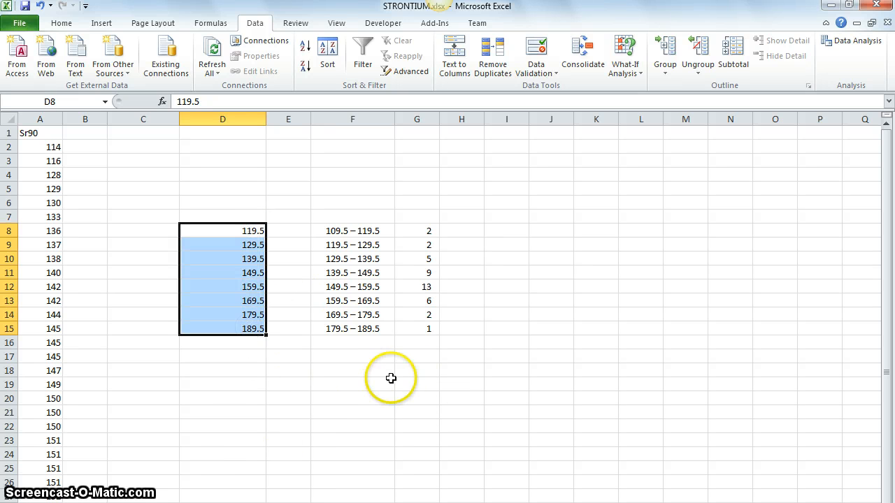
pyautogui.click(209, 358)
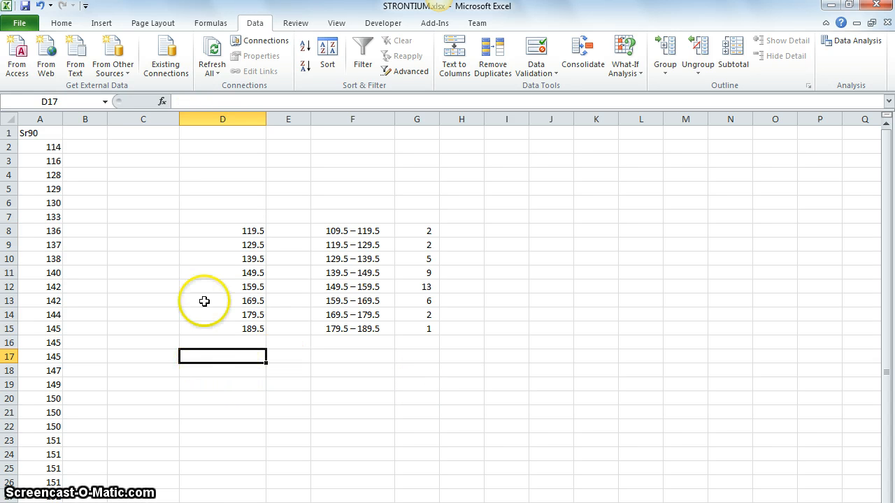
# Start the Histogram analysis tool and set its input range to A2:A41.
pyautogui.click(849, 41)
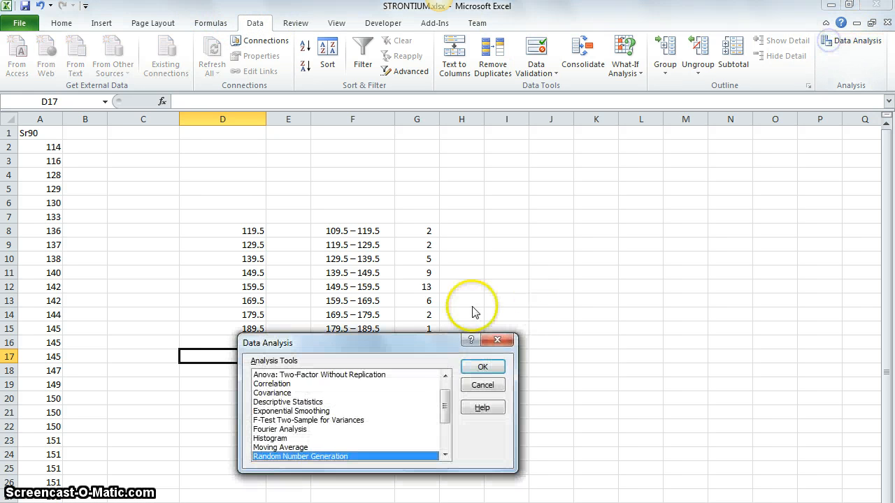
pyautogui.click(281, 439)
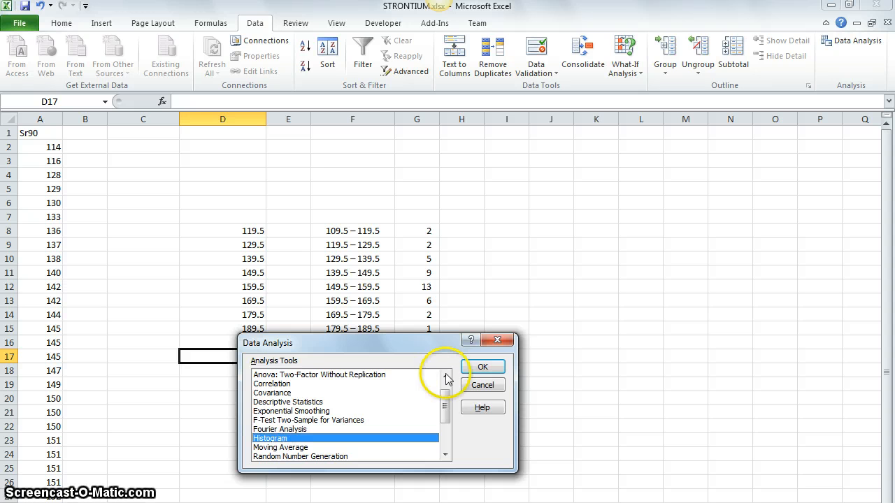
pyautogui.click(481, 370)
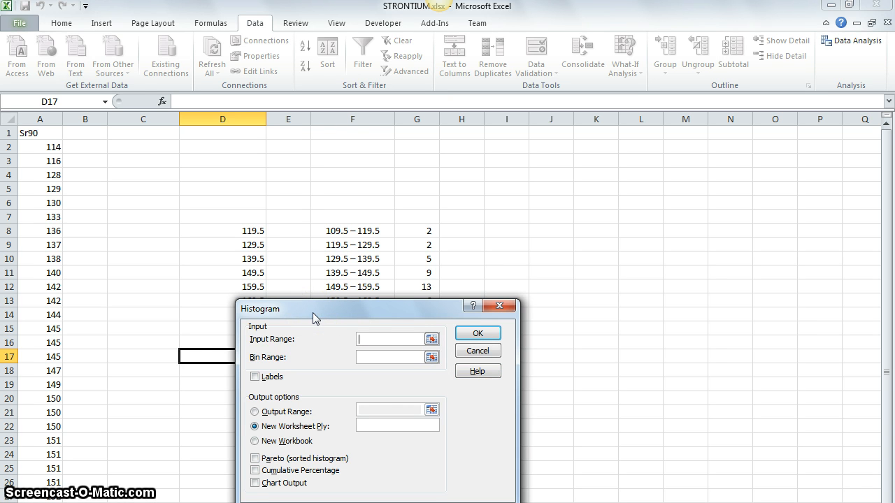
pyautogui.click(329, 344)
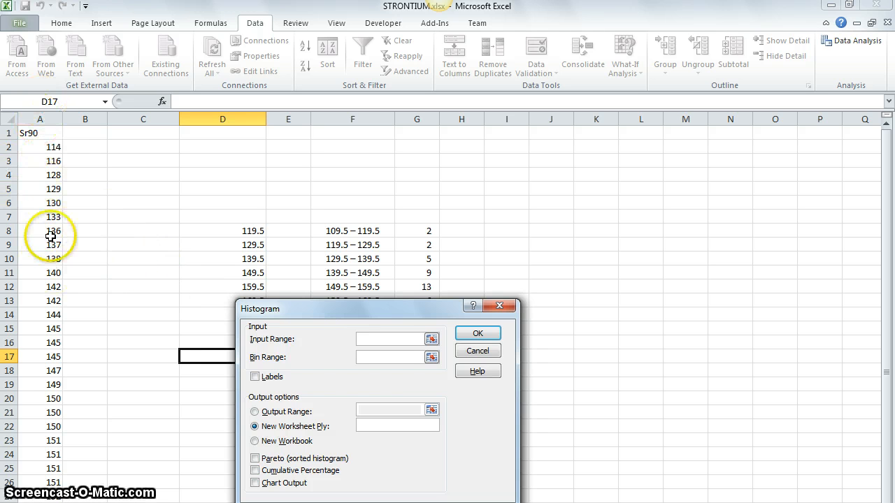
pyautogui.click(50, 153)
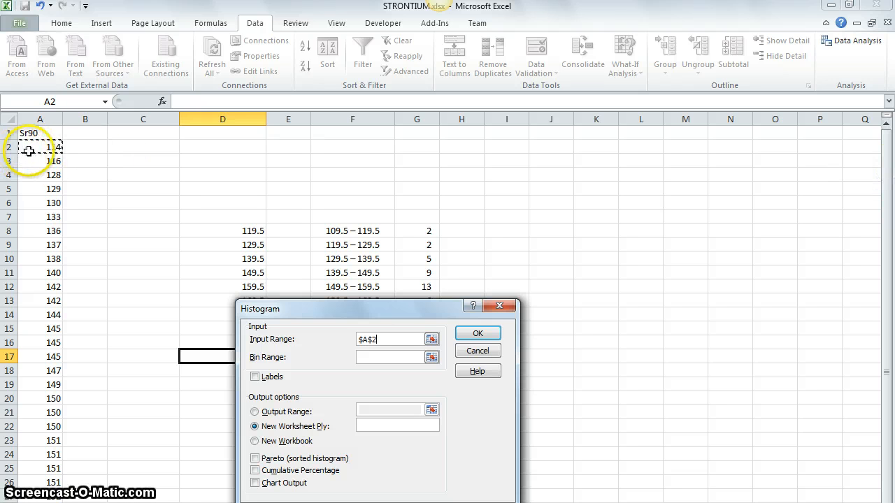
pyautogui.moveTo(889, 186); pyautogui.dragTo(890, 217)
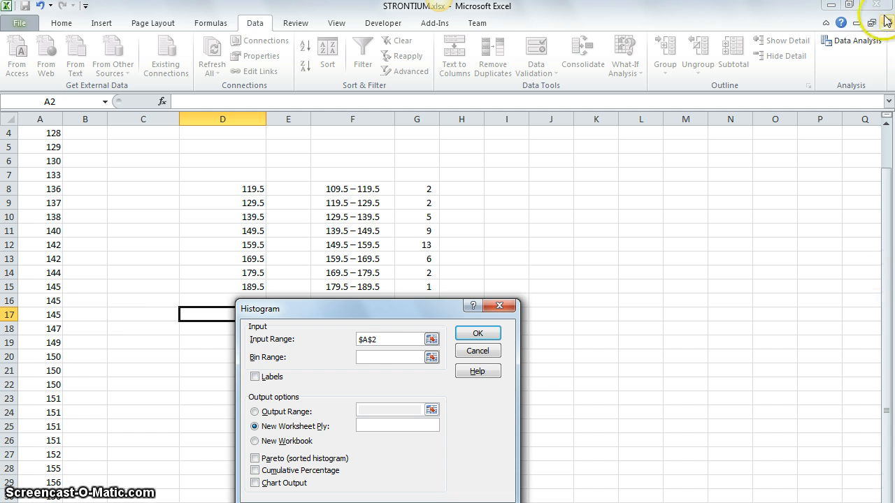
pyautogui.moveTo(399, 341); pyautogui.dragTo(307, 340)
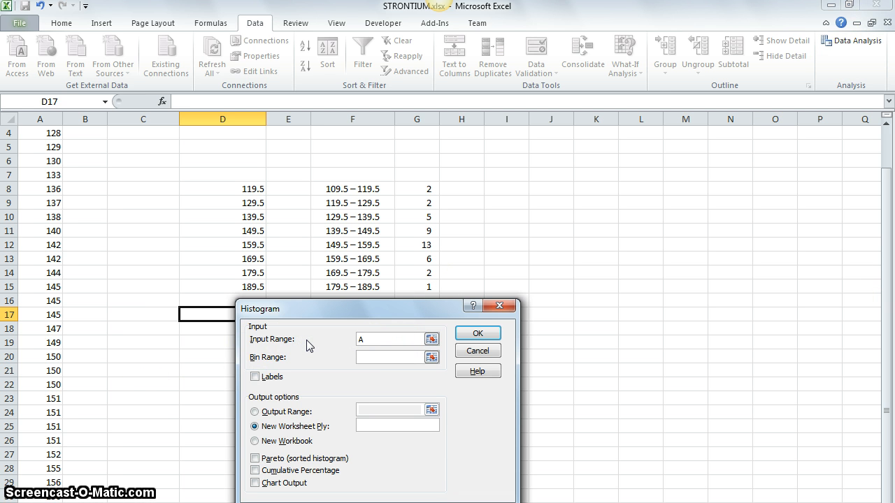
pyautogui.write('A2:A41')
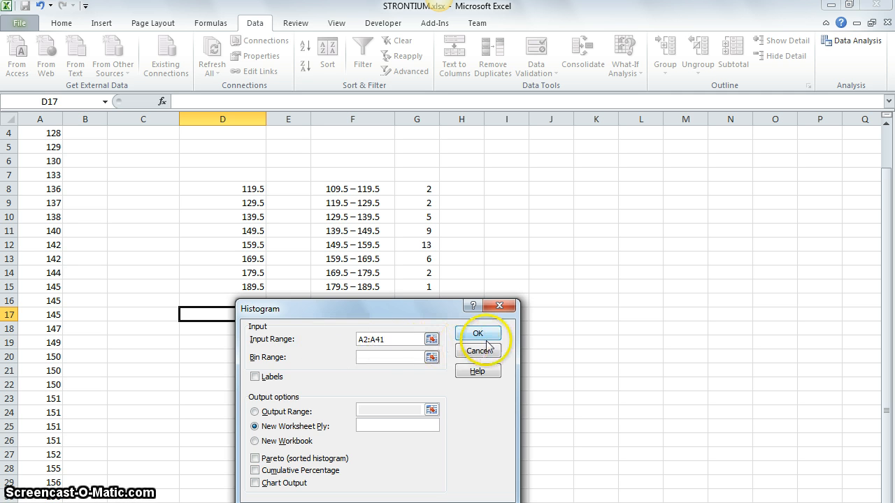
# Set the histogram's bin range to the upper class boundaries in D8:D15.
pyautogui.click(386, 359)
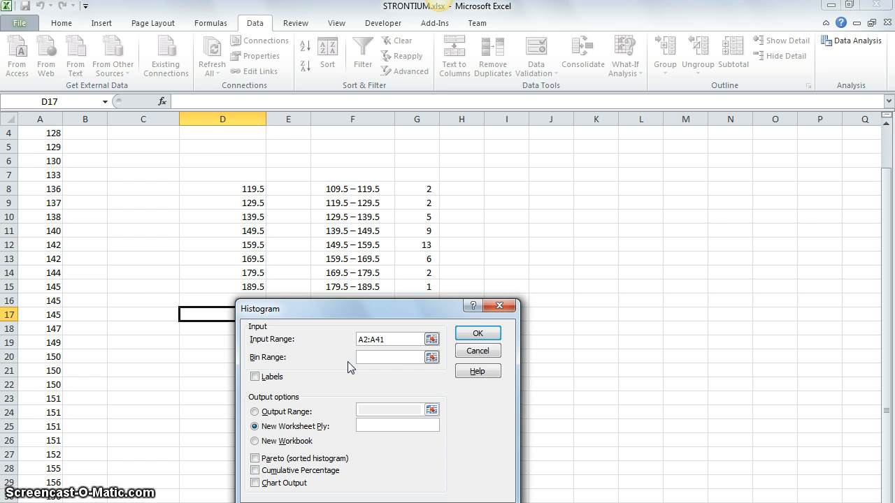
pyautogui.moveTo(314, 314); pyautogui.dragTo(480, 307)
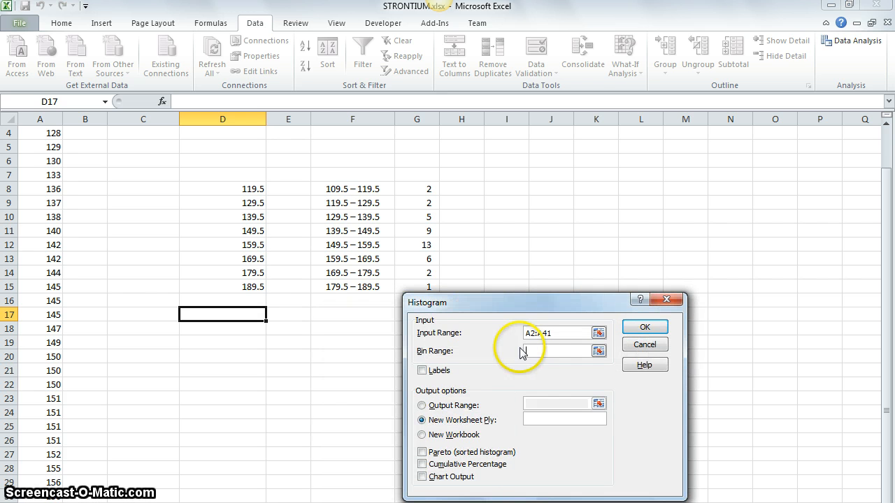
pyautogui.click(250, 195)
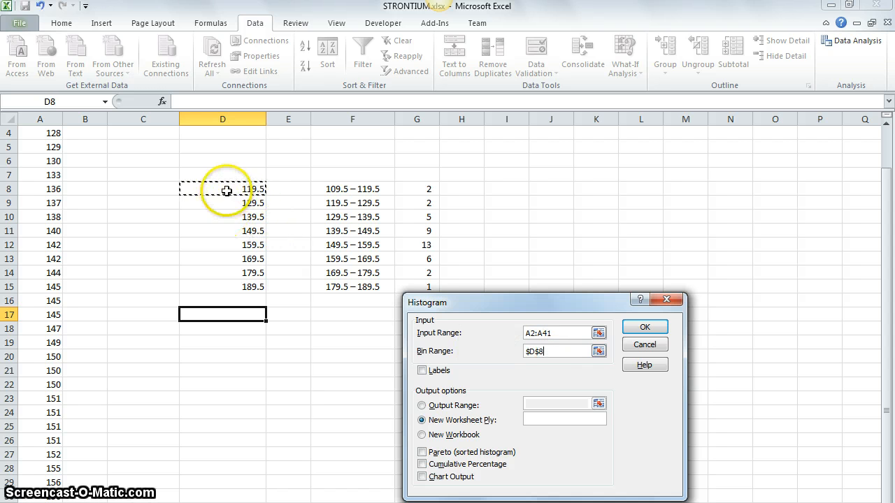
pyautogui.moveTo(224, 188); pyautogui.dragTo(228, 283)
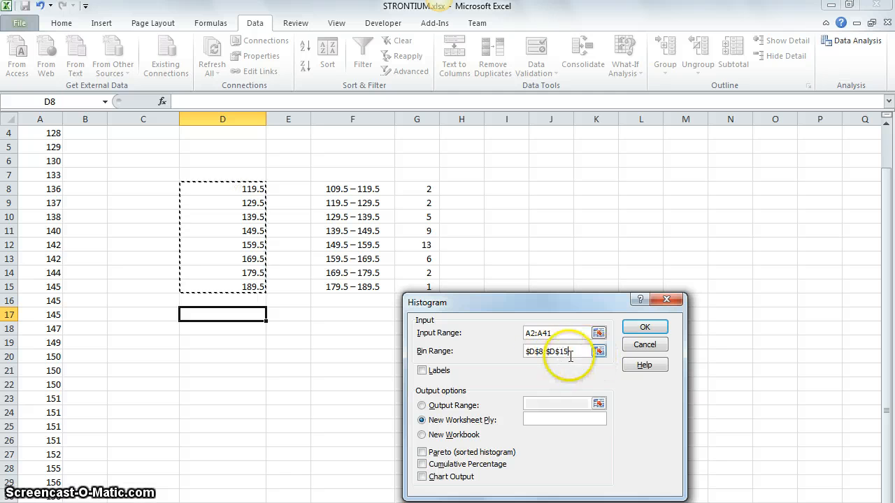
pyautogui.moveTo(548, 354); pyautogui.dragTo(447, 350)
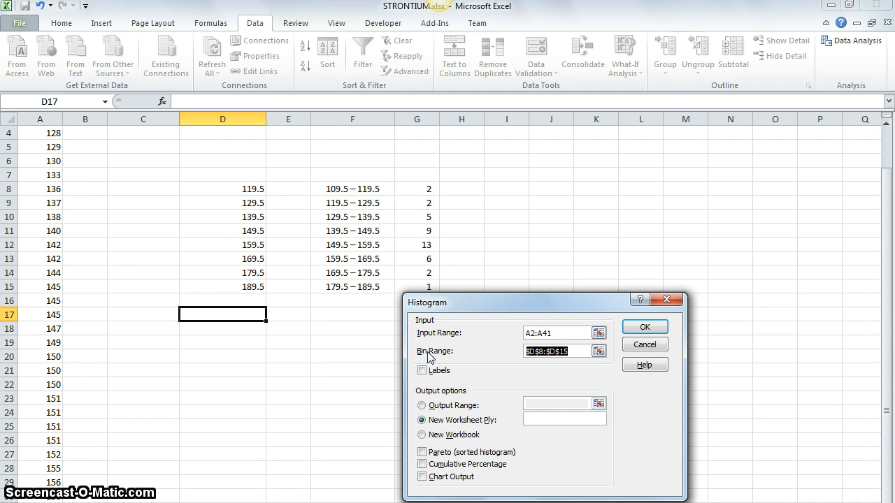
pyautogui.write('D')
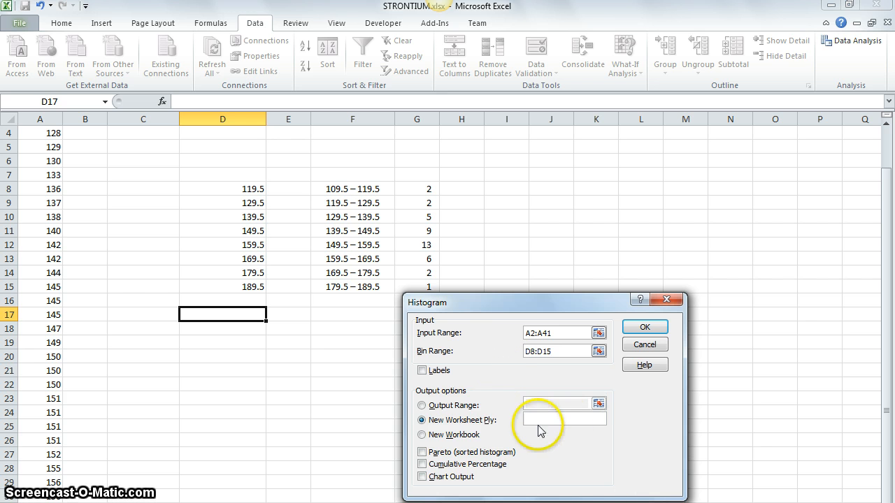
# Generate the frequency table with its output range at J7, and widen columns J and K to fit the headings.
pyautogui.click(423, 406)
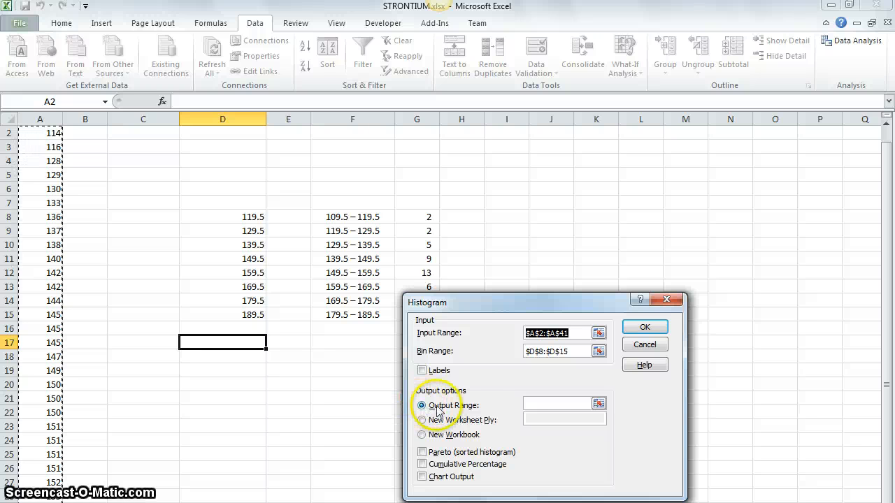
pyautogui.click(531, 404)
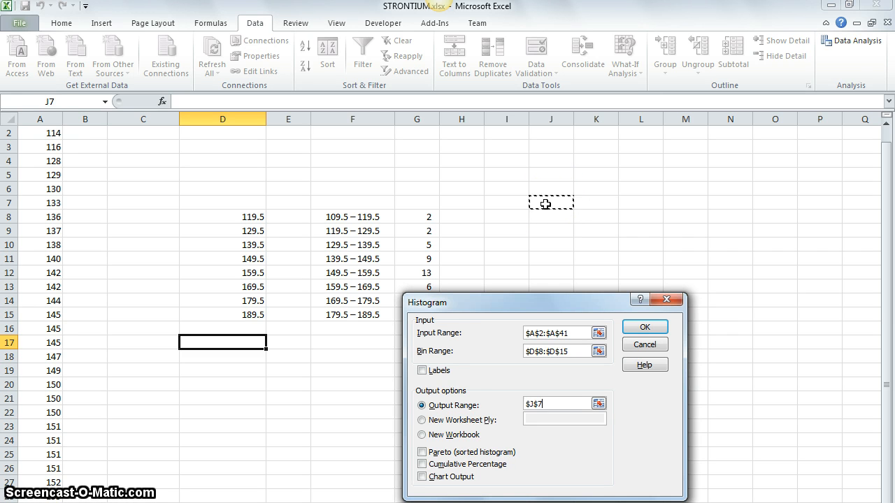
pyautogui.click(531, 406)
pyautogui.click(644, 329)
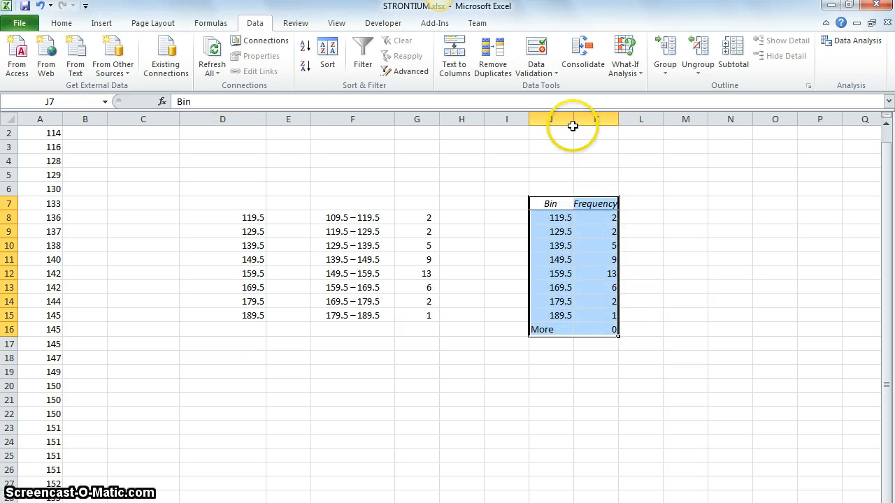
pyautogui.moveTo(573, 126); pyautogui.dragTo(659, 124)
pyautogui.click(638, 124)
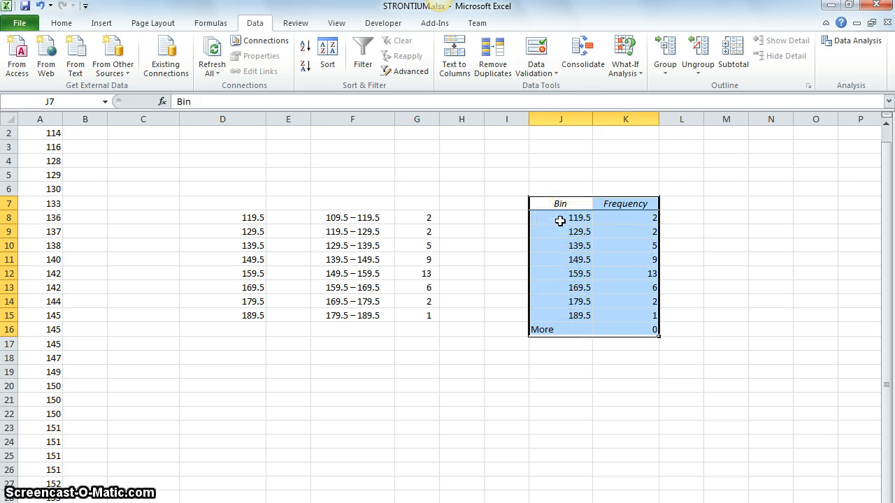
# Go through the generated frequencies in cells K8 to K15.
pyautogui.click(649, 218)
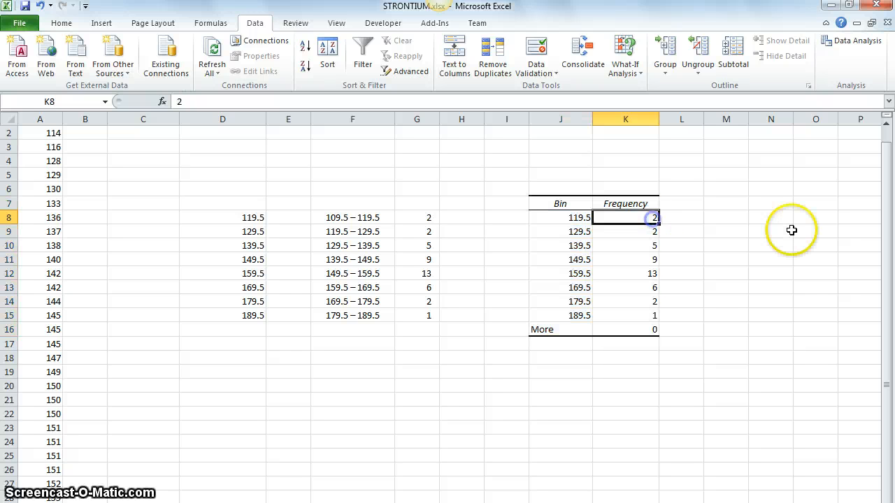
pyautogui.press('Down')
pyautogui.press('Down')
pyautogui.press('Down')
pyautogui.press('Down')
pyautogui.press('Down')
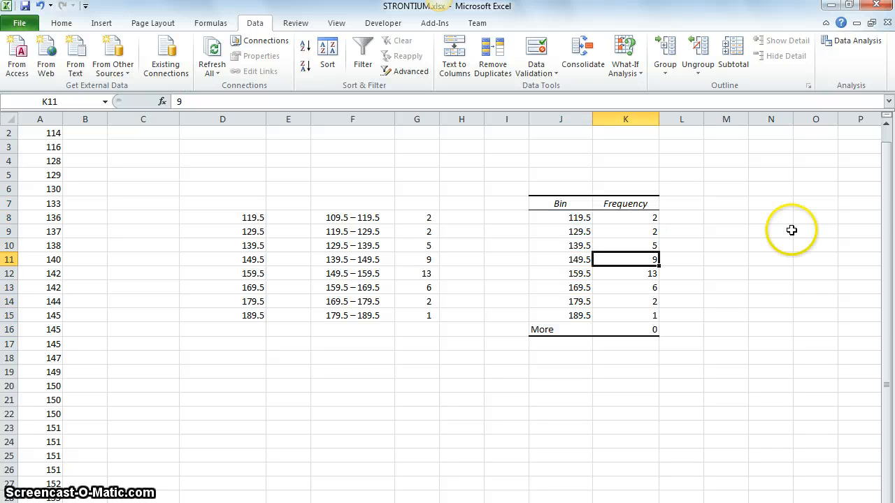
pyautogui.press('Down')
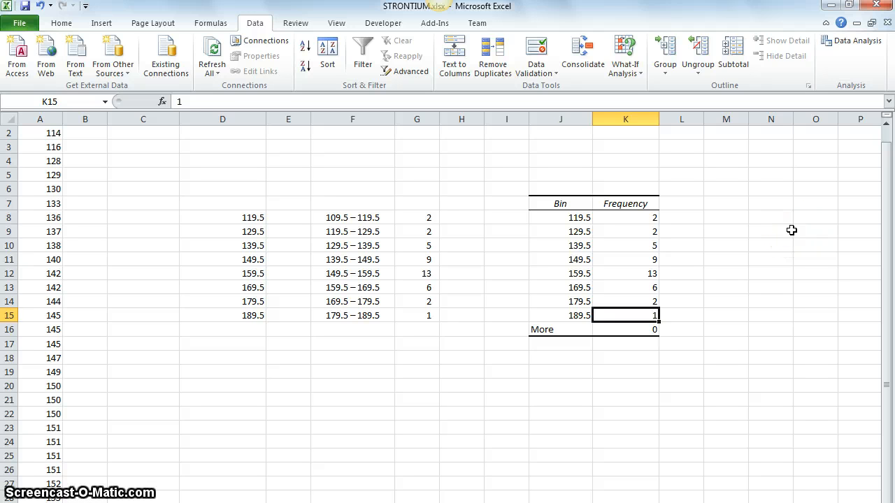
# Examine the More row of the output and its frequency in relation to the bin values in J8:J15.
pyautogui.press('Down')
pyautogui.press('Left')
pyautogui.press('Right')
pyautogui.press('Left')
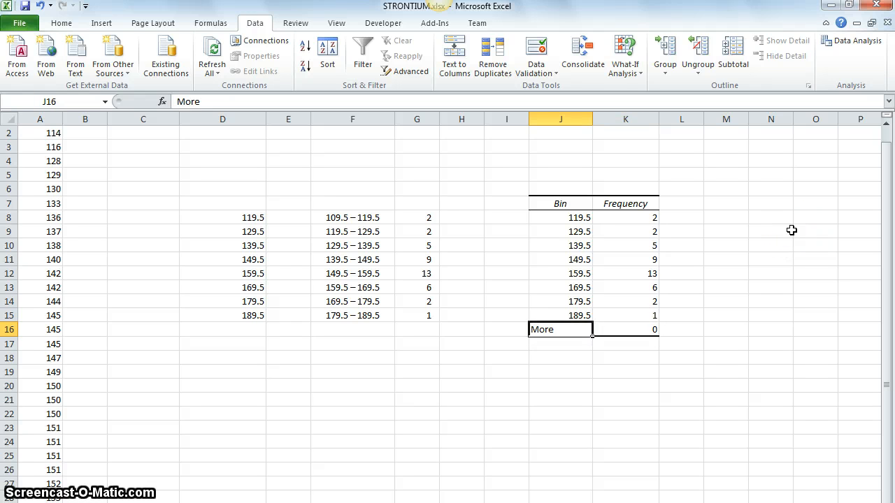
pyautogui.press('Right')
pyautogui.press('Left')
pyautogui.press('Right')
pyautogui.press('Left')
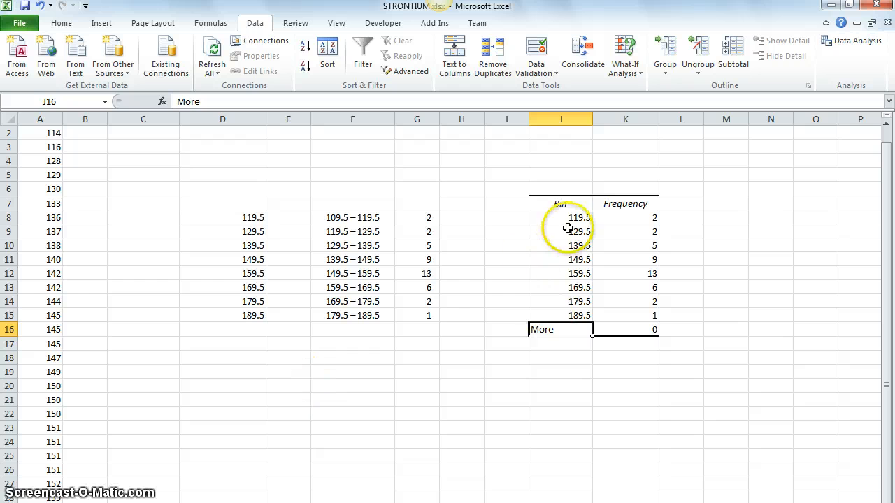
pyautogui.moveTo(575, 217); pyautogui.dragTo(570, 308)
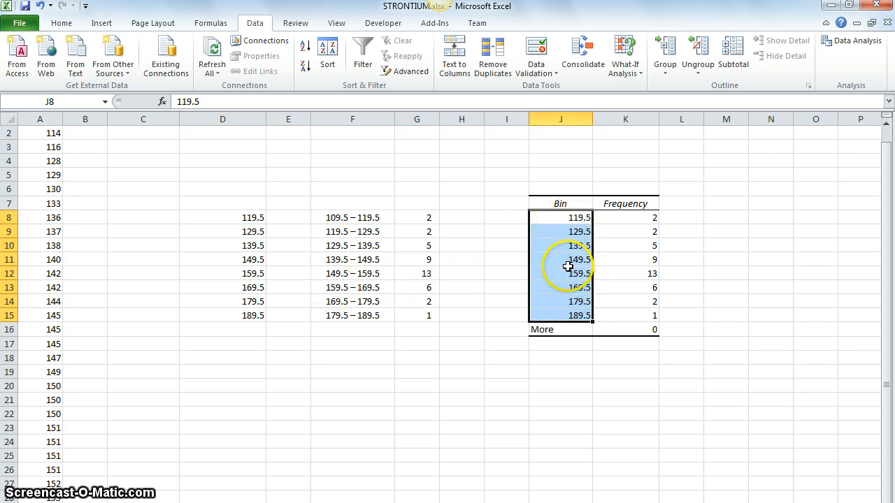
pyautogui.click(652, 334)
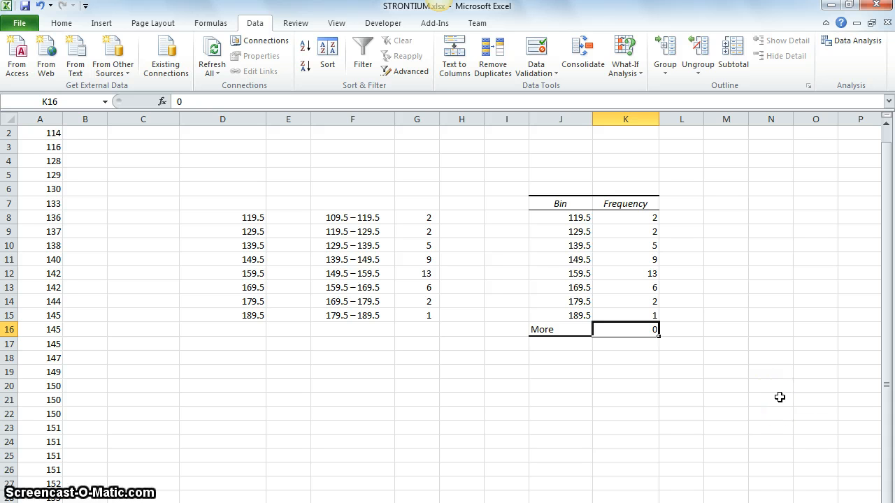
# Switch to the PowerPoint frequency table, compare its frequencies with the generated output, and return to the Excel workbook.
pyautogui.hotkey('alt', 'Tab')
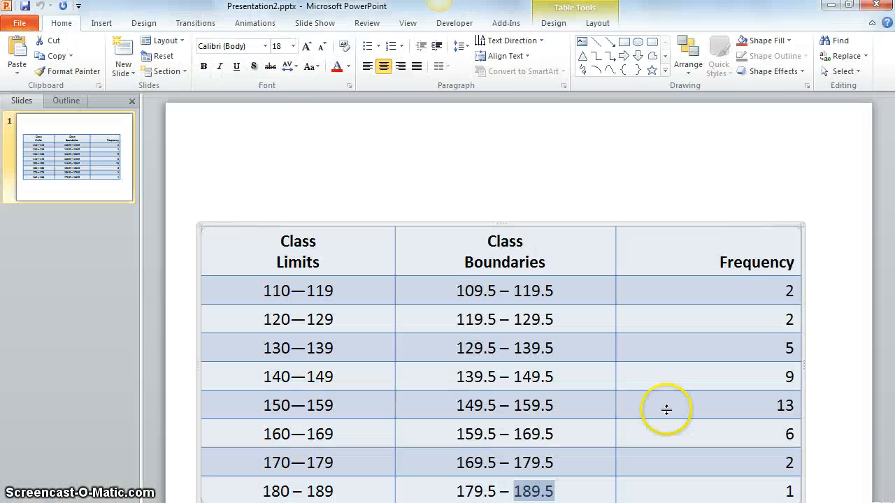
pyautogui.doubleClick(764, 14)
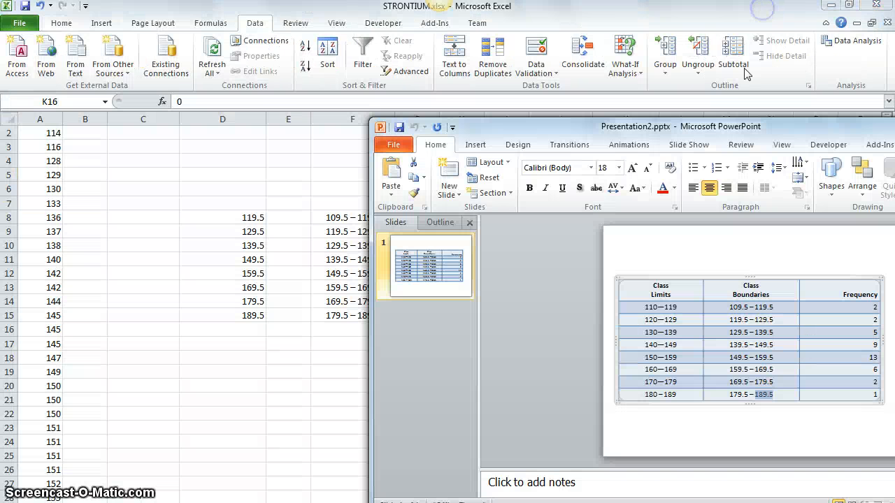
pyautogui.moveTo(731, 124); pyautogui.dragTo(314, 75)
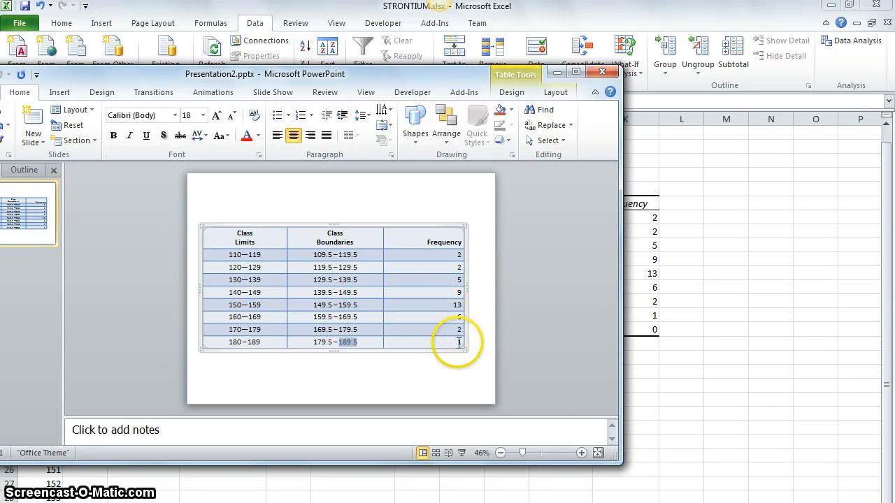
pyautogui.doubleClick(380, 76)
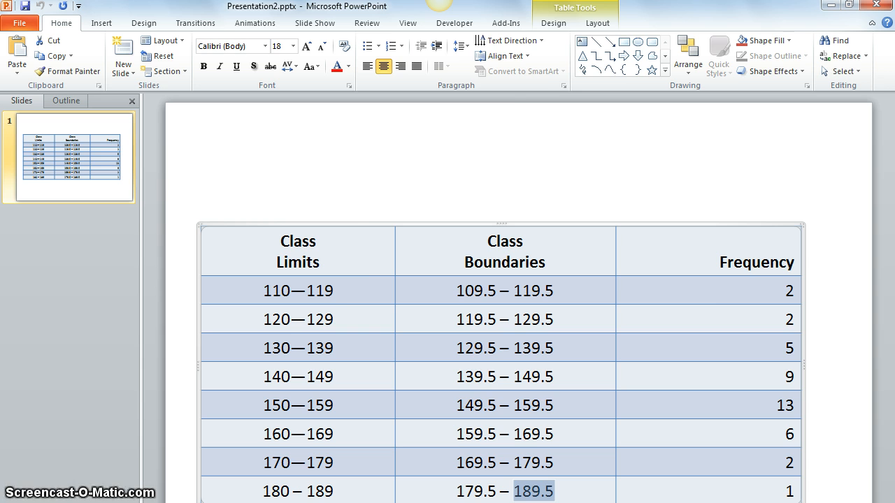
pyautogui.click(830, 5)
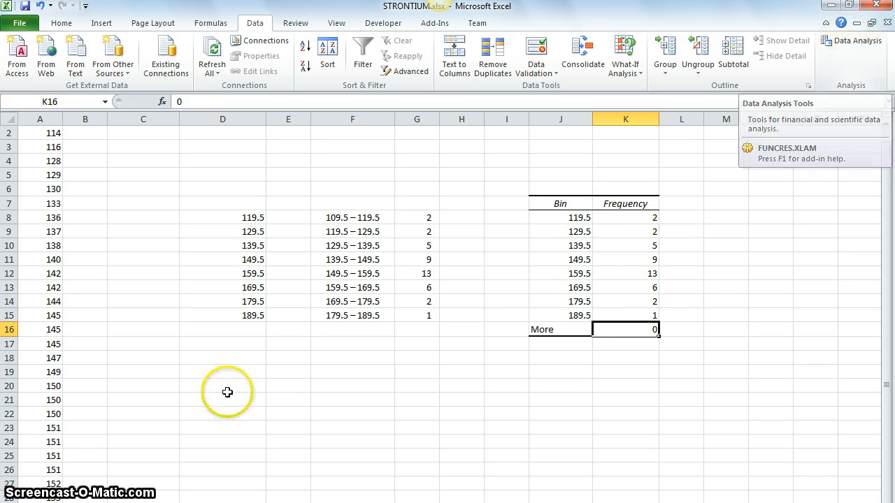
# Run the Histogram analysis on A2:A41 with bins D8:D15, chart output enabled and the output range at M7.
pyautogui.click(274, 346)
pyautogui.click(849, 40)
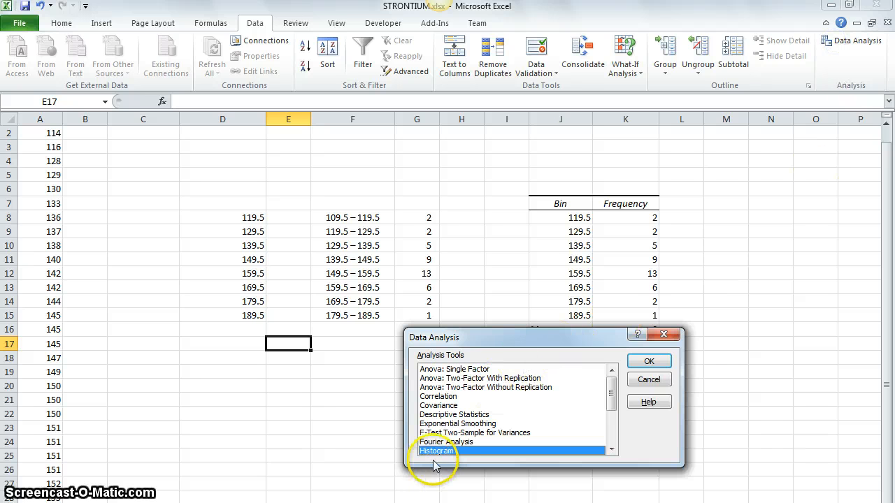
pyautogui.click(648, 361)
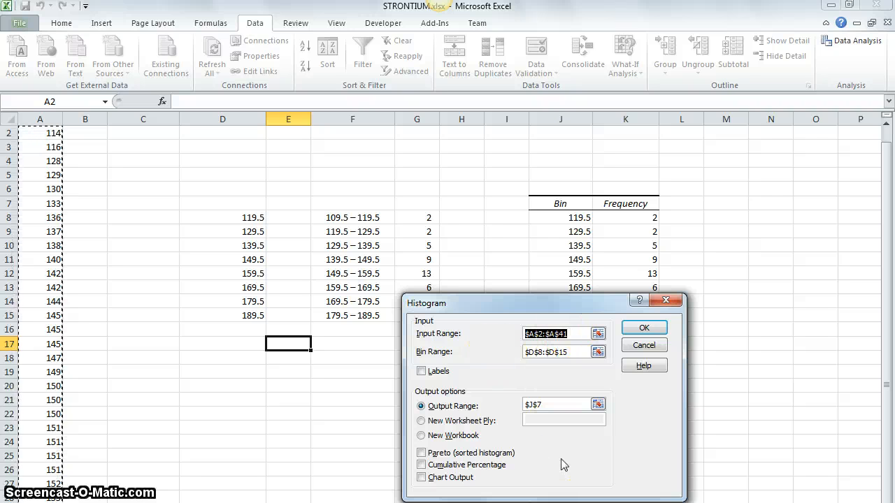
pyautogui.click(430, 478)
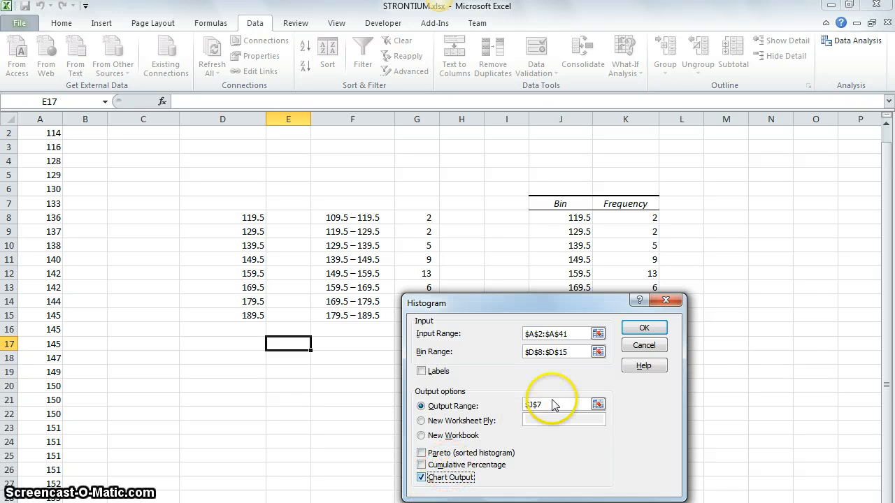
pyautogui.click(422, 405)
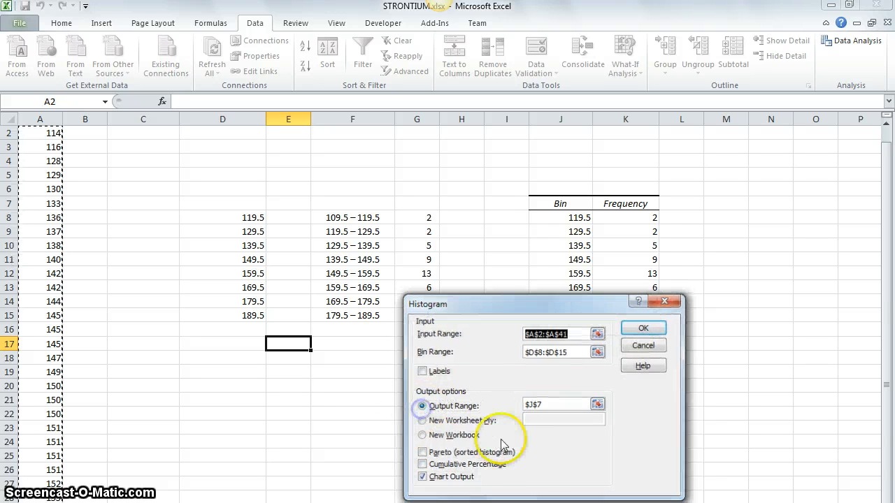
pyautogui.click(560, 404)
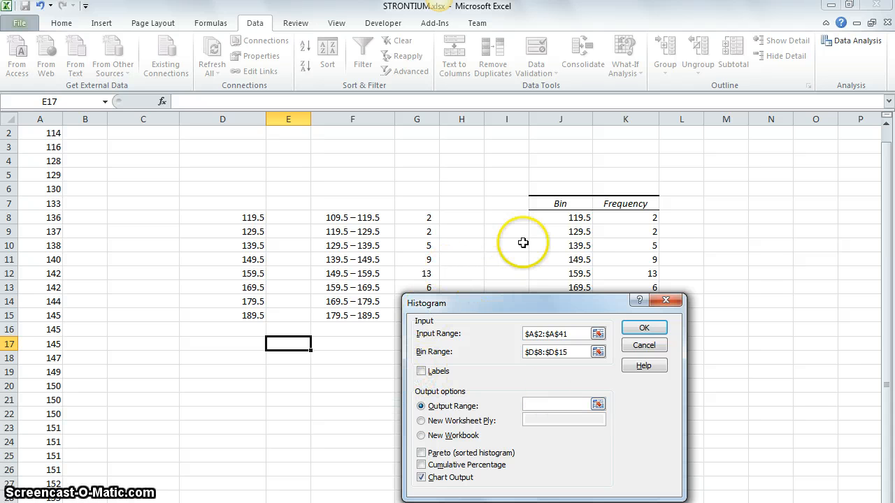
pyautogui.click(719, 202)
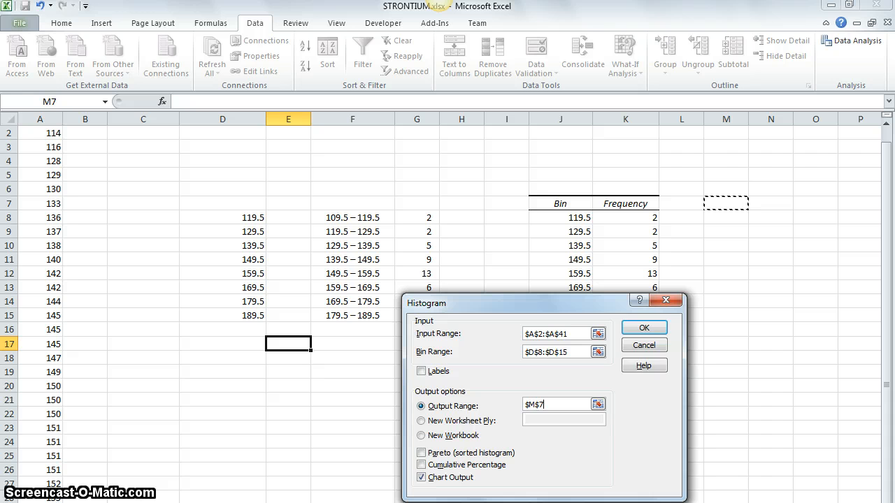
pyautogui.click(643, 329)
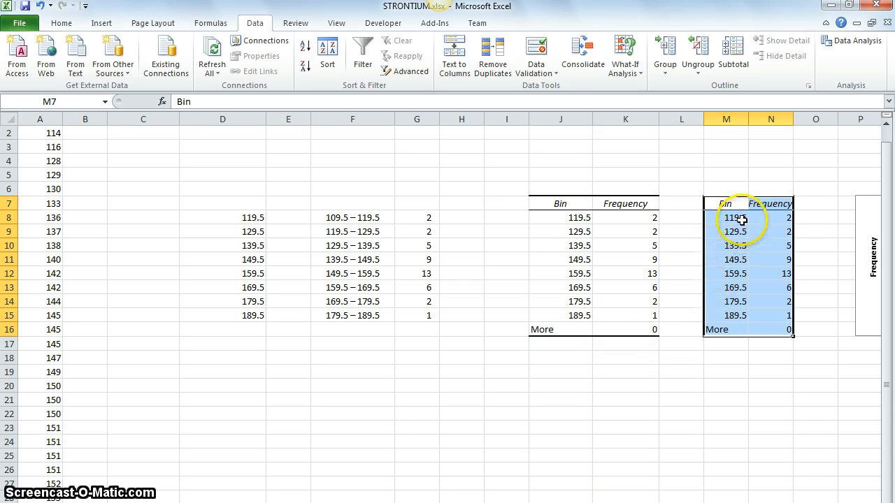
pyautogui.click(734, 204)
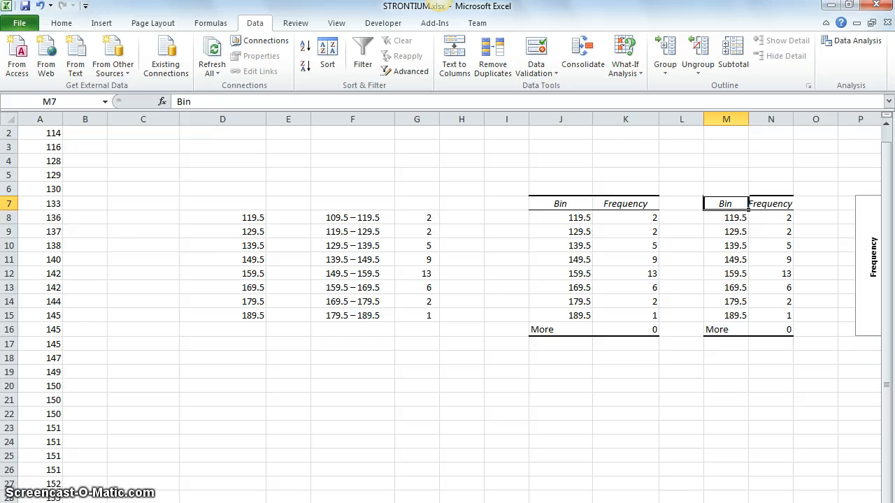
# Enlarge the histogram chart so it extends down to about row 25 and just past column W.
pyautogui.hscroll(3, 448, 300)
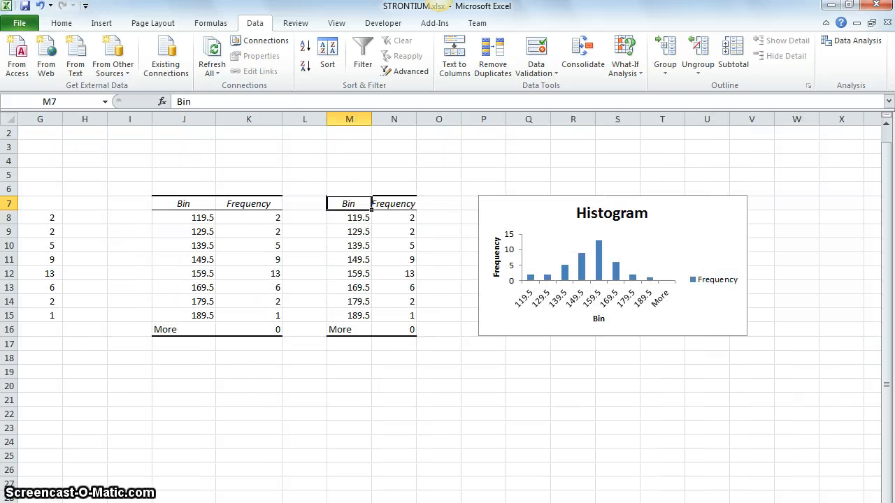
pyautogui.click(722, 315)
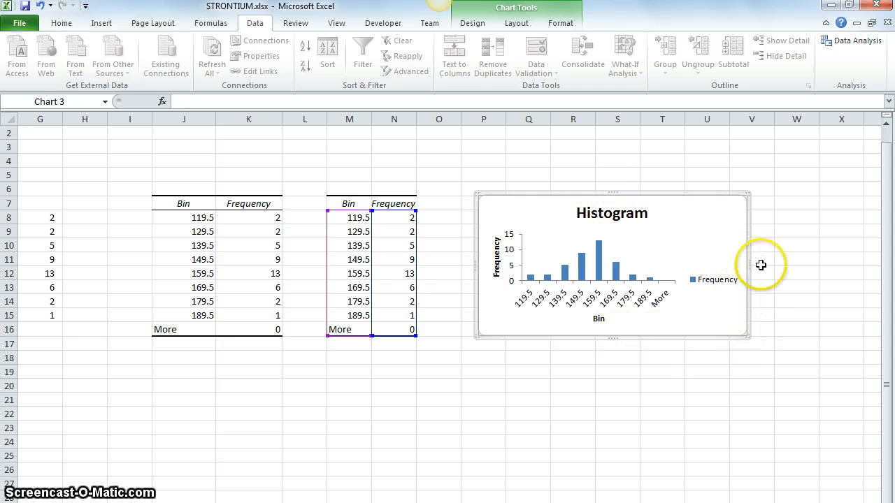
pyautogui.click(747, 336)
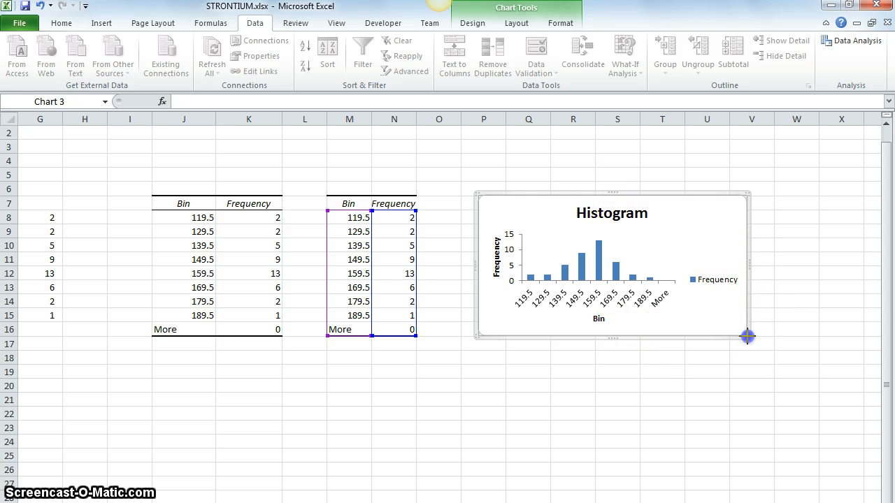
pyautogui.moveTo(750, 338); pyautogui.dragTo(819, 429)
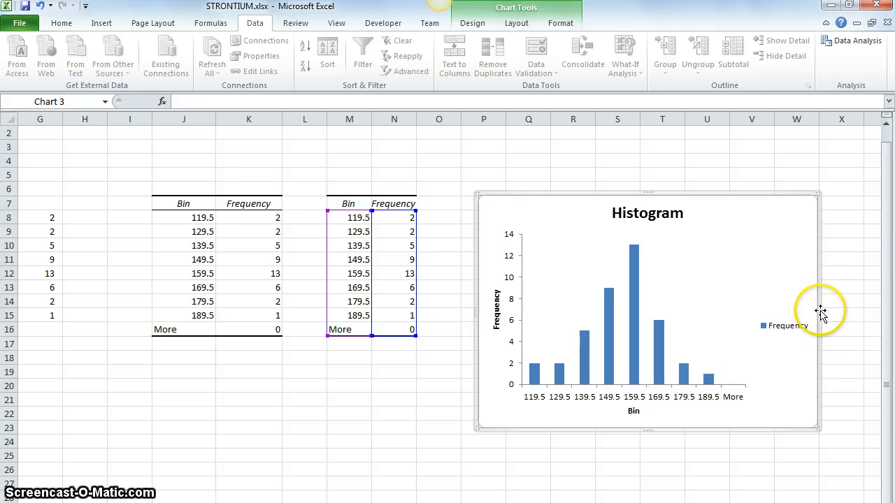
pyautogui.moveTo(819, 310)
pyautogui.mouseDown()
pyautogui.moveTo(861, 311)
pyautogui.moveTo(797, 311)
pyautogui.moveTo(844, 310)
pyautogui.moveTo(827, 310)
pyautogui.mouseUp()
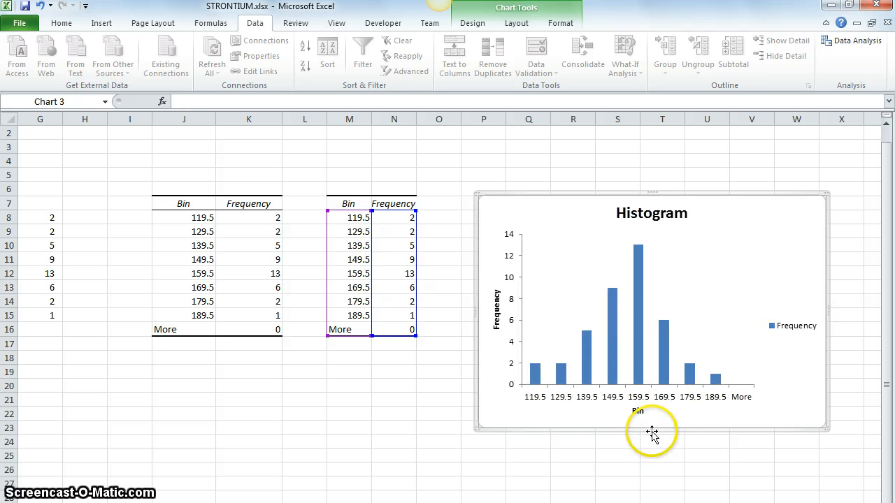
pyautogui.moveTo(651, 429); pyautogui.dragTo(650, 463)
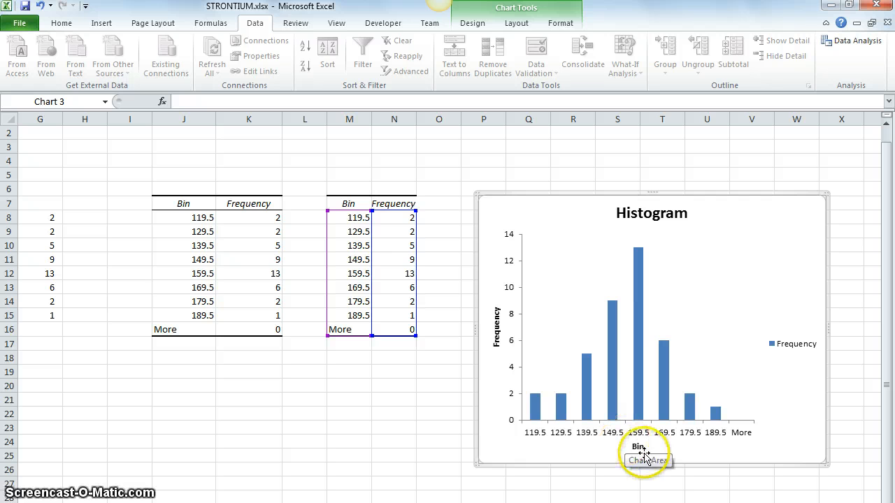
# Check the histogram's chart title and axis titles, and delete its Frequency legend.
pyautogui.click(634, 208)
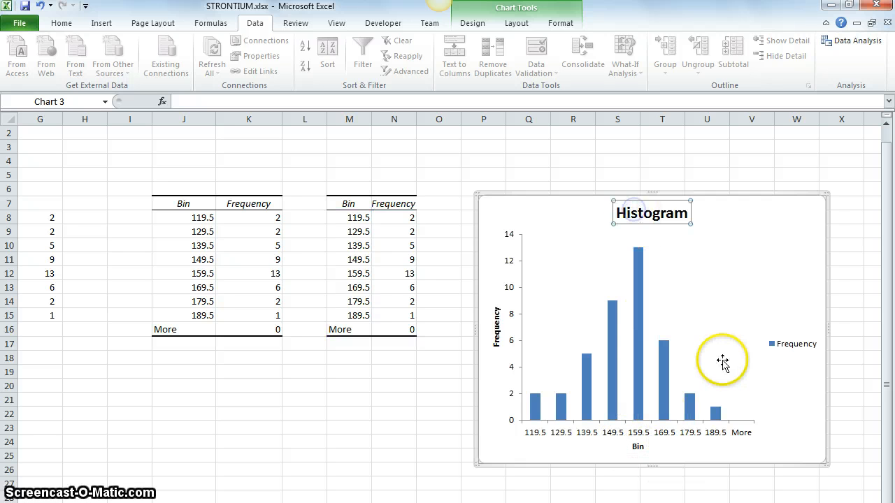
pyautogui.click(636, 446)
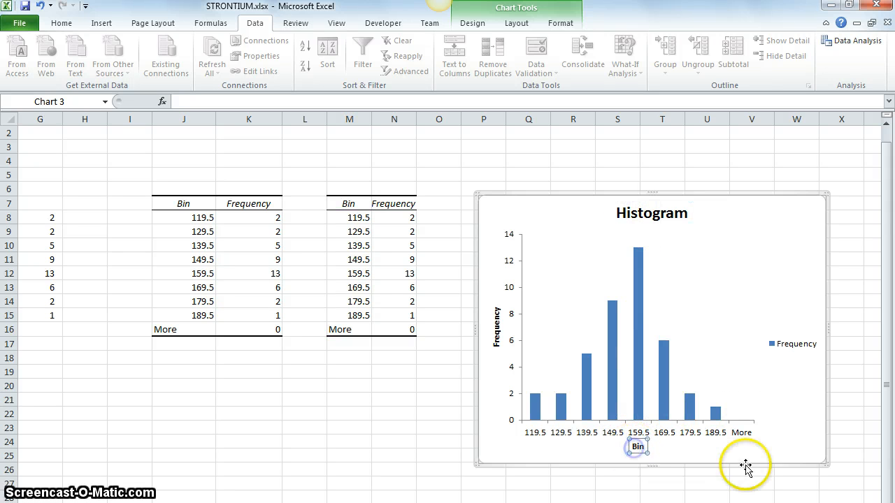
pyautogui.click(498, 348)
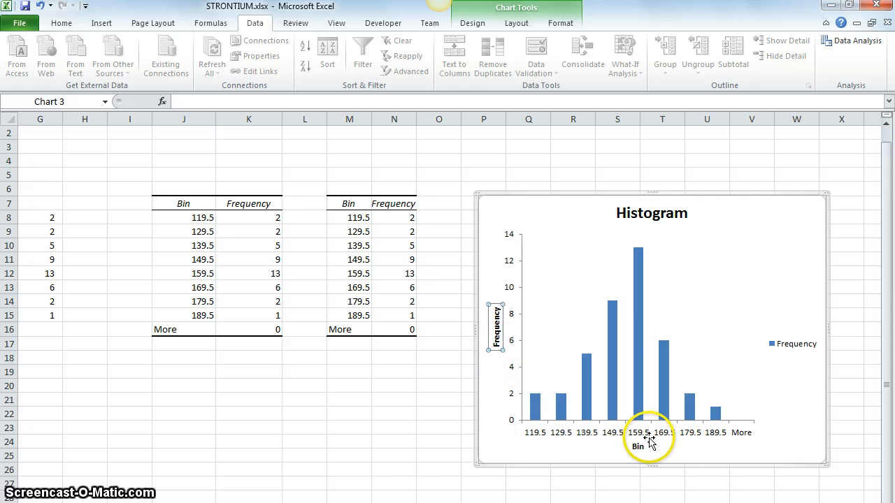
pyautogui.click(786, 343)
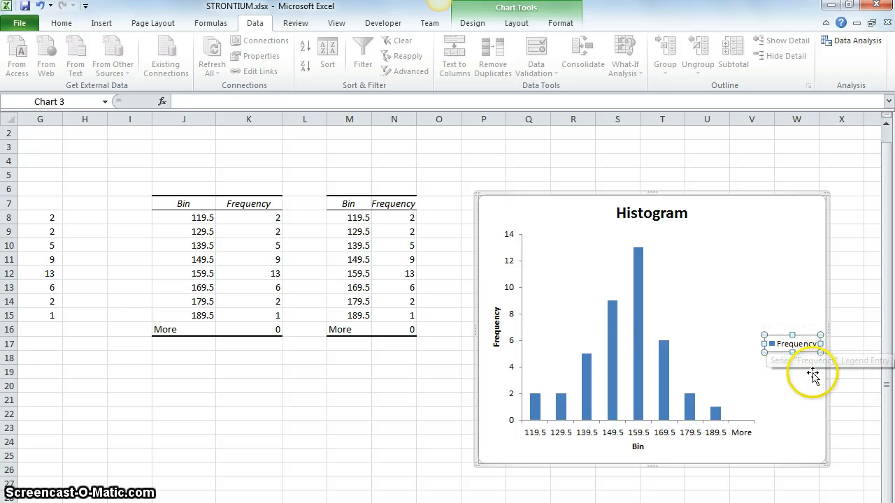
pyautogui.rightClick(778, 344)
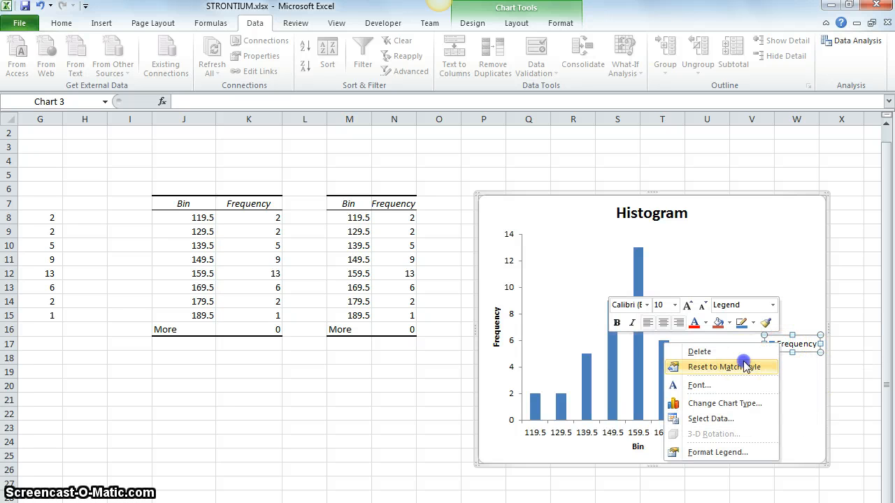
pyautogui.click(747, 367)
pyautogui.rightClick(776, 344)
pyautogui.click(744, 355)
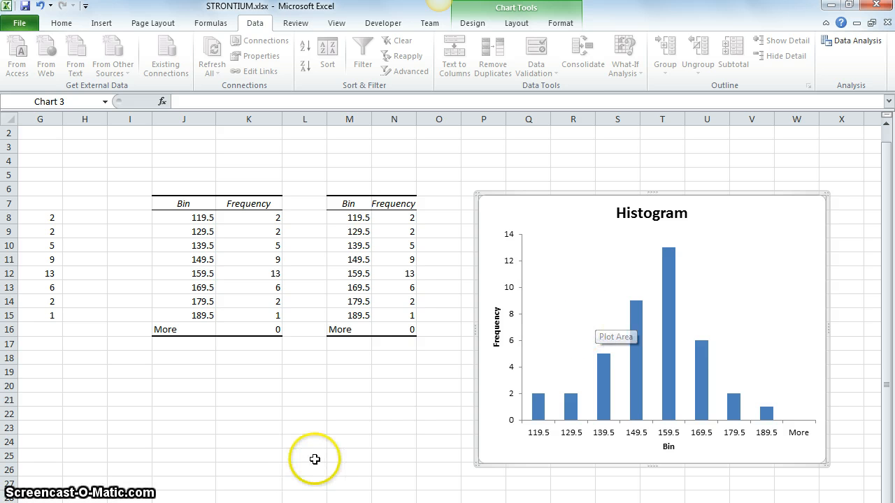
# Compare the class boundaries and frequencies in F8:G15 with the generated bins and frequencies in J8:K15.
pyautogui.hscroll(-6, 449, 314)
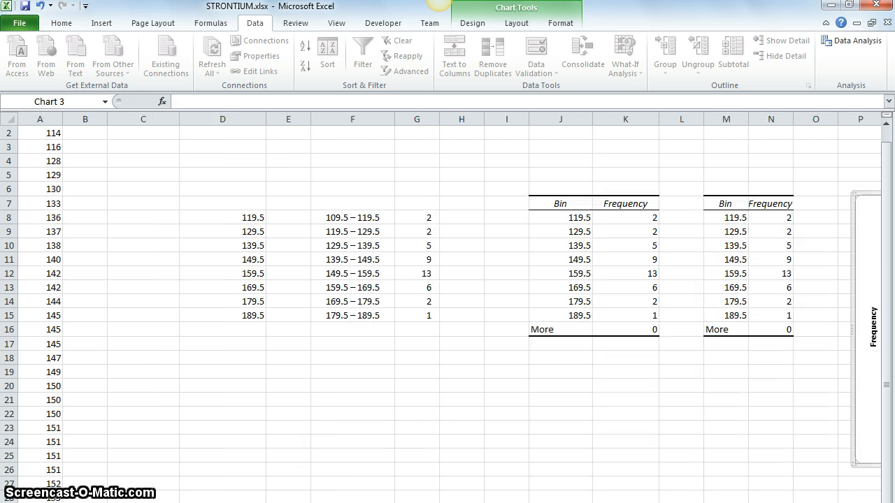
pyautogui.click(327, 219)
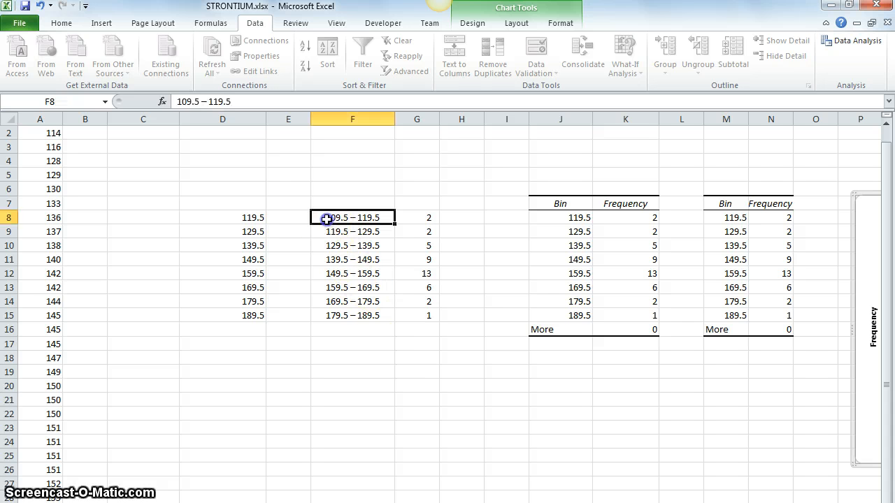
pyautogui.moveTo(328, 248); pyautogui.dragTo(339, 315)
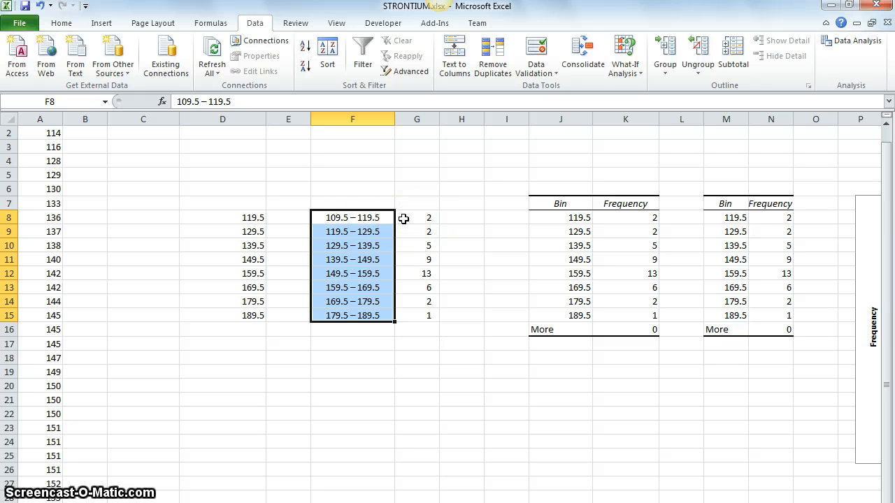
pyautogui.moveTo(370, 219); pyautogui.dragTo(357, 319)
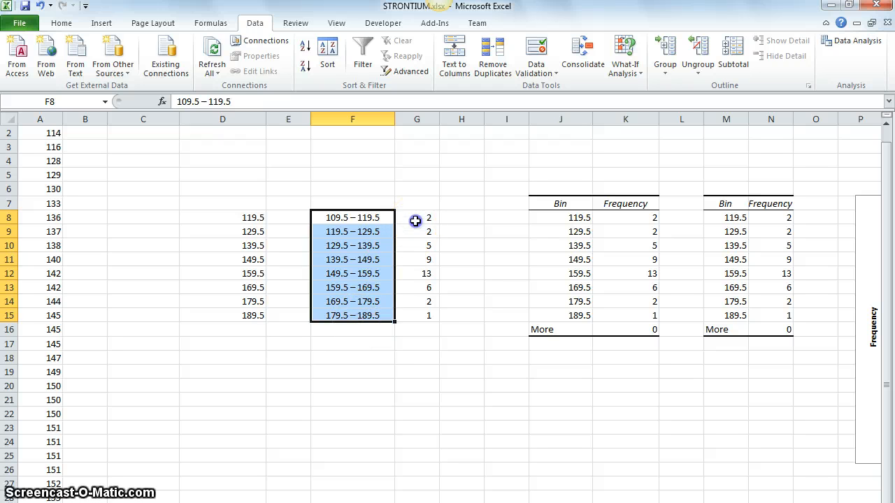
pyautogui.click(414, 219)
pyautogui.moveTo(413, 216); pyautogui.dragTo(414, 314)
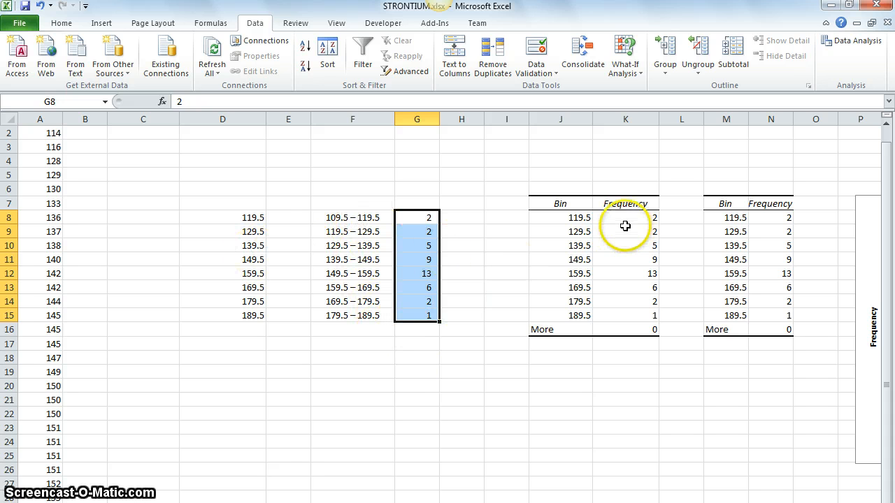
pyautogui.moveTo(573, 218); pyautogui.dragTo(611, 312)
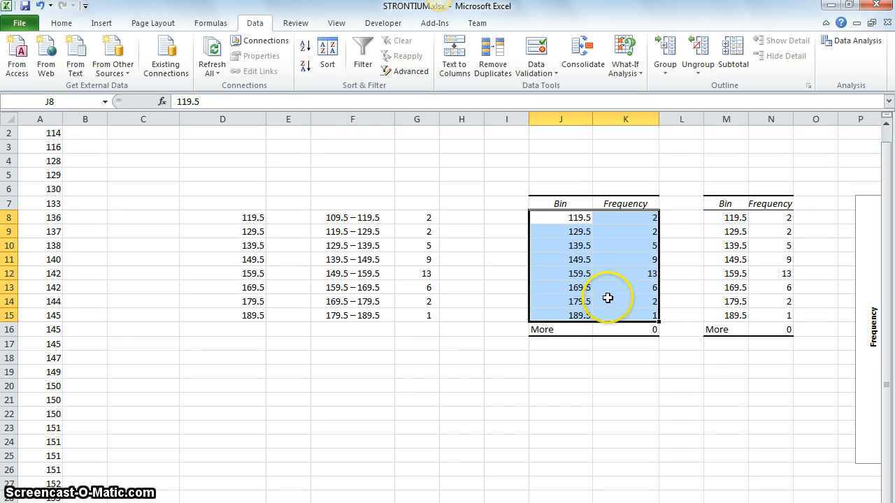
pyautogui.doubleClick(543, 221)
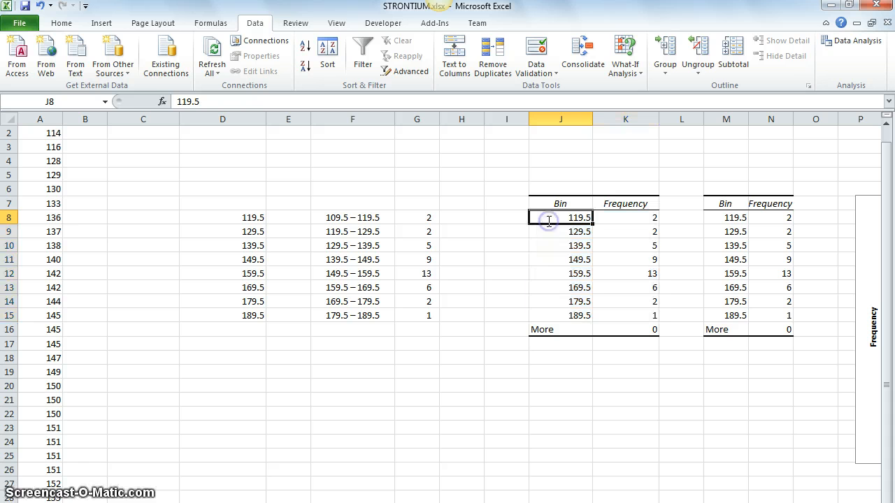
pyautogui.click(515, 216)
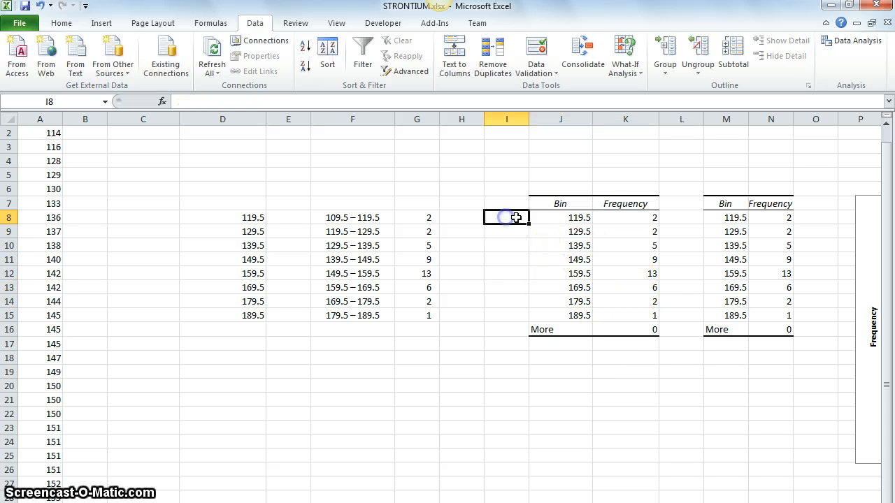
pyautogui.click(580, 221)
pyautogui.moveTo(580, 218); pyautogui.dragTo(632, 313)
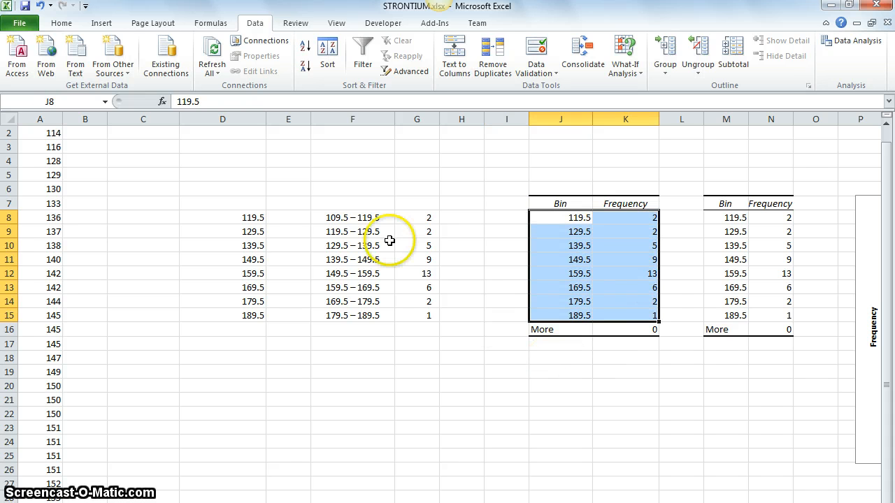
# Insert a 2-D clustered column chart from the class boundaries and frequencies in F8:G15.
pyautogui.moveTo(330, 219); pyautogui.dragTo(408, 310)
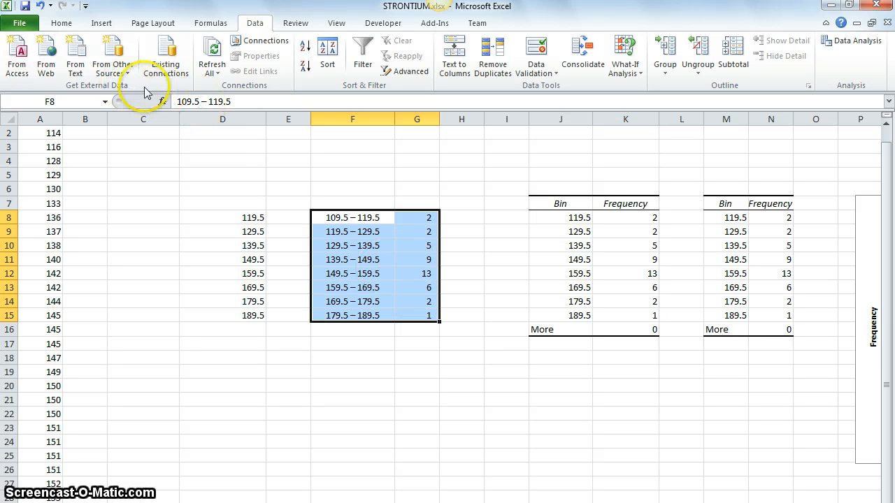
pyautogui.click(102, 23)
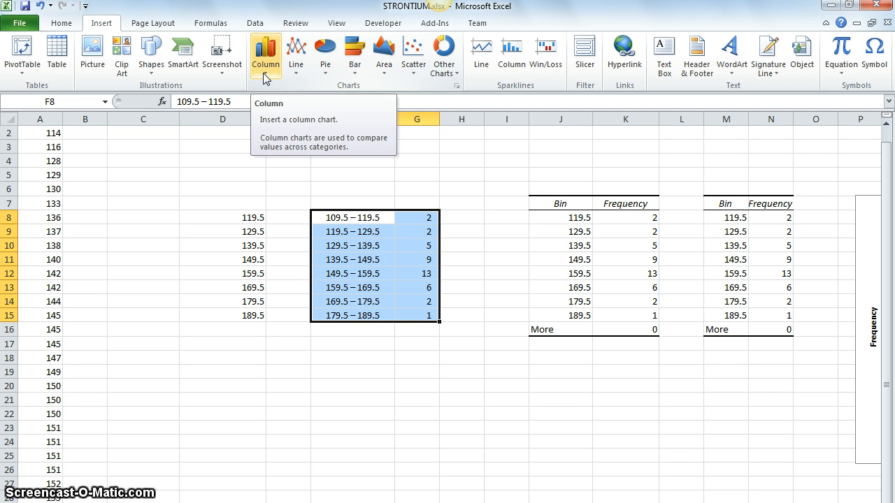
pyautogui.click(255, 22)
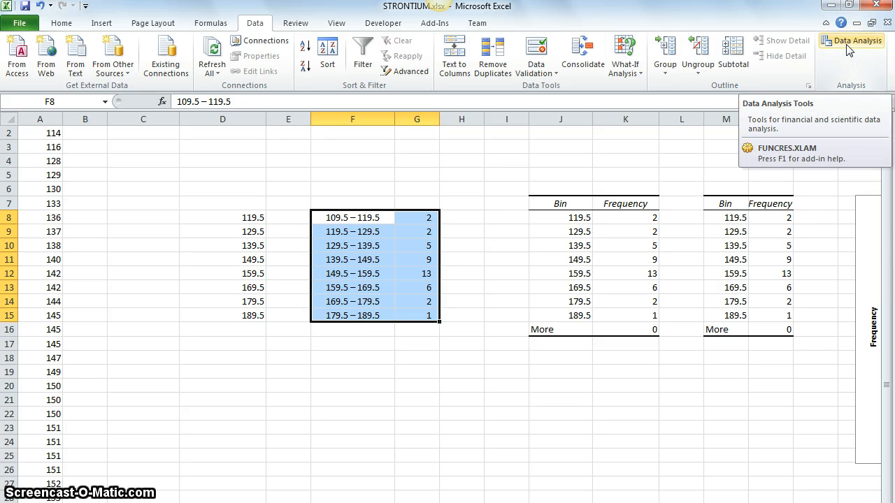
pyautogui.click(108, 30)
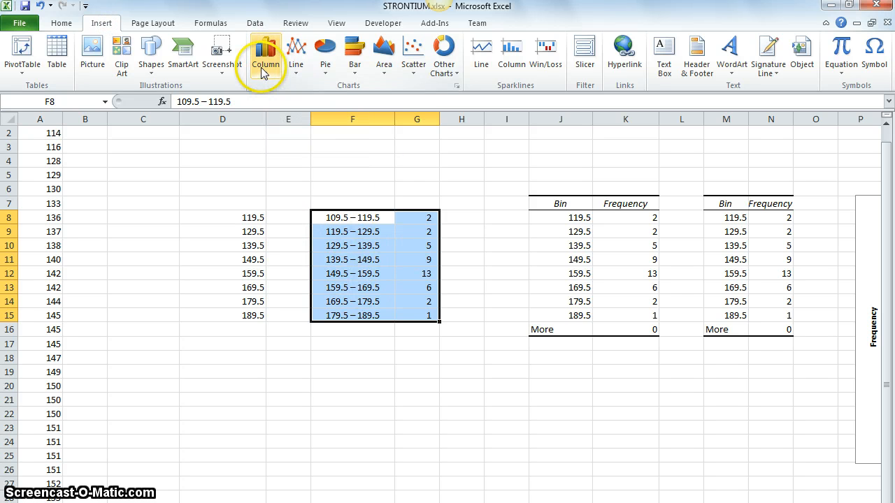
pyautogui.click(265, 56)
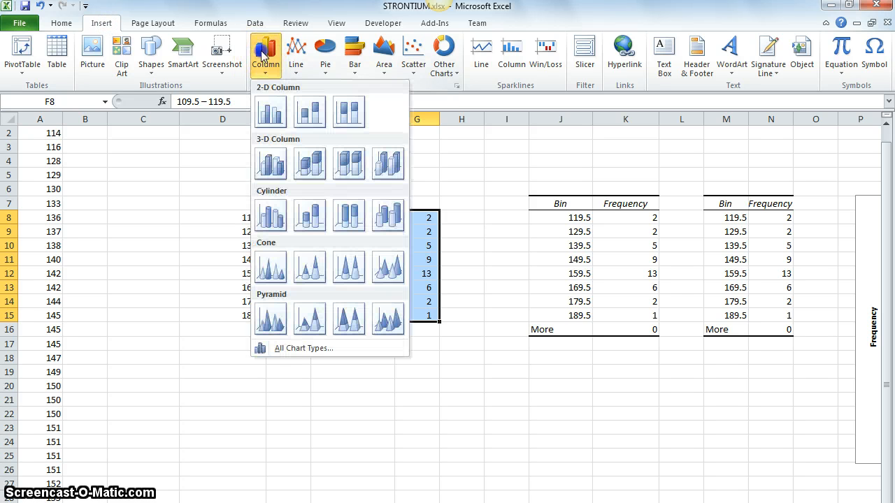
pyautogui.click(266, 128)
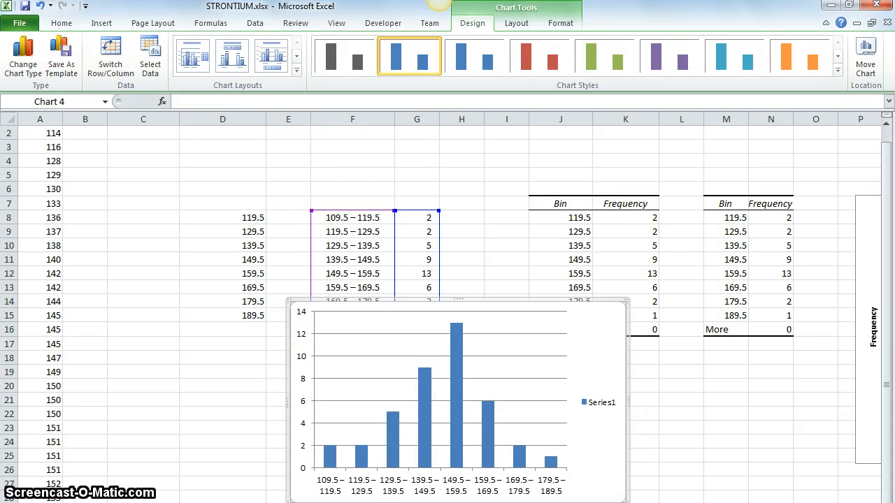
# Place the new column chart between the frequency table and the Histogram chart, enlarging it to span about rows 5 to 25.
pyautogui.hscroll(5, 449, 308)
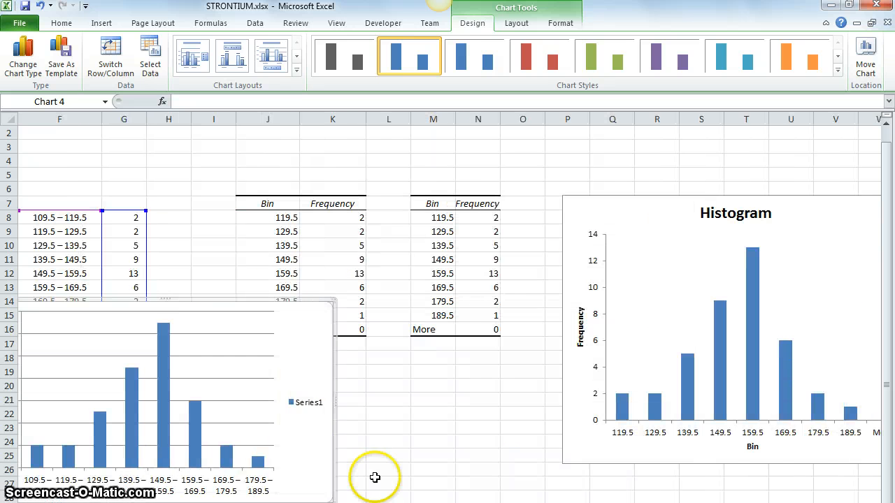
pyautogui.moveTo(290, 434); pyautogui.dragTo(527, 432)
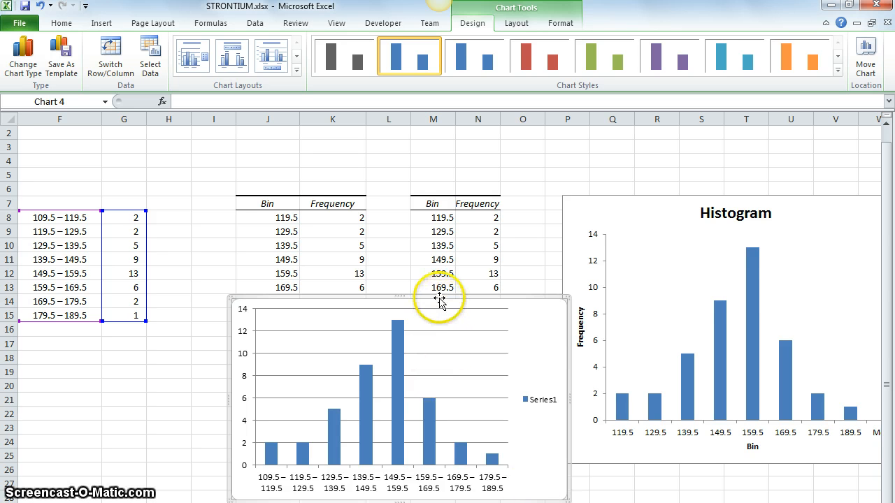
pyautogui.moveTo(438, 299); pyautogui.dragTo(405, 175)
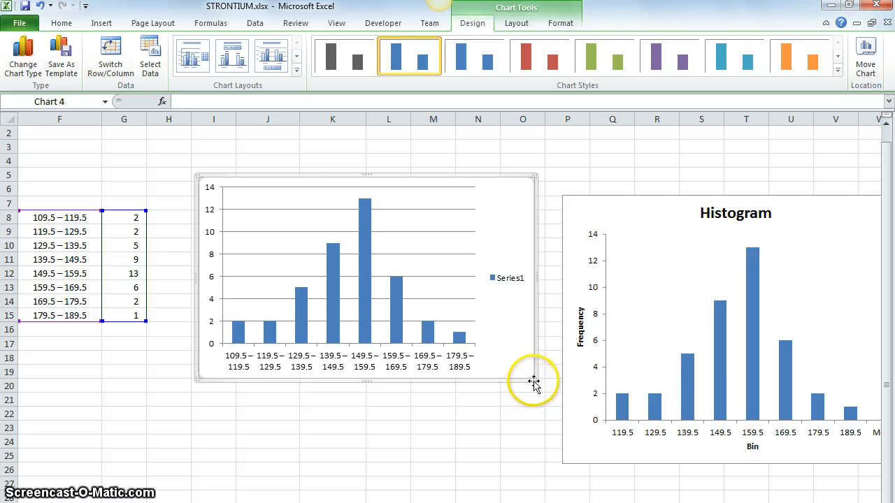
pyautogui.moveTo(533, 376); pyautogui.dragTo(563, 456)
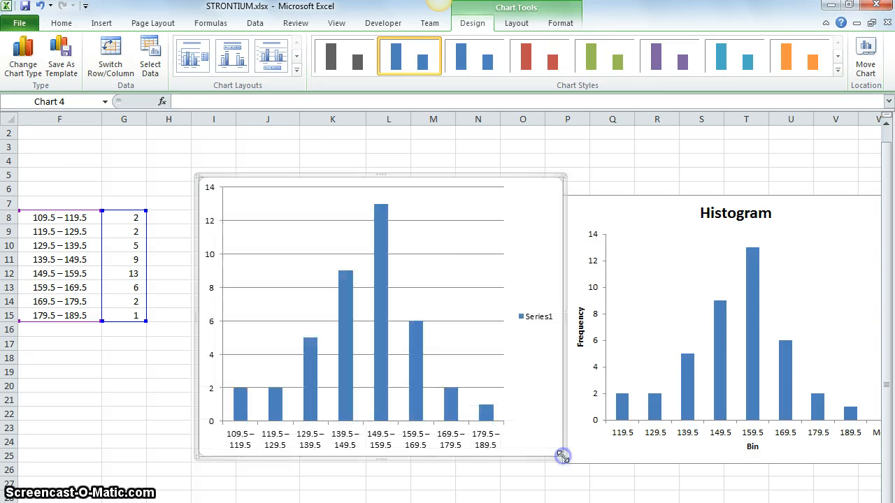
pyautogui.moveTo(451, 176); pyautogui.dragTo(431, 174)
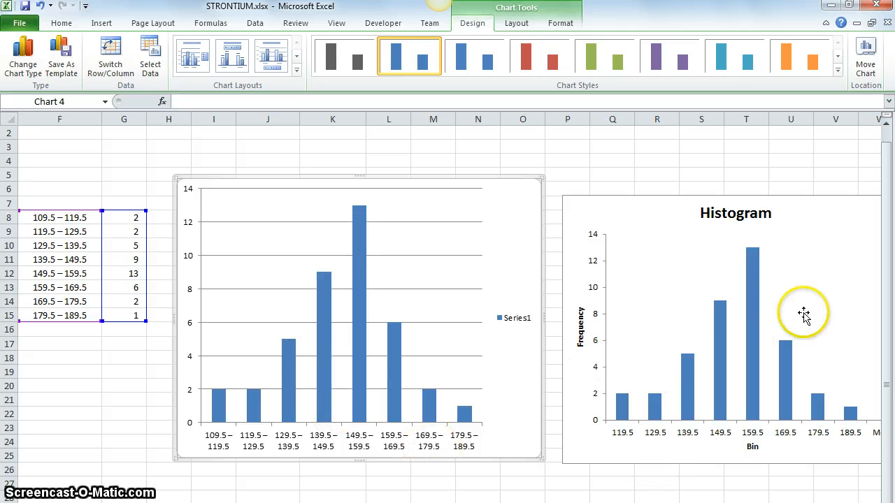
# Delete the Series1 legend from the new column chart.
pyautogui.click(514, 324)
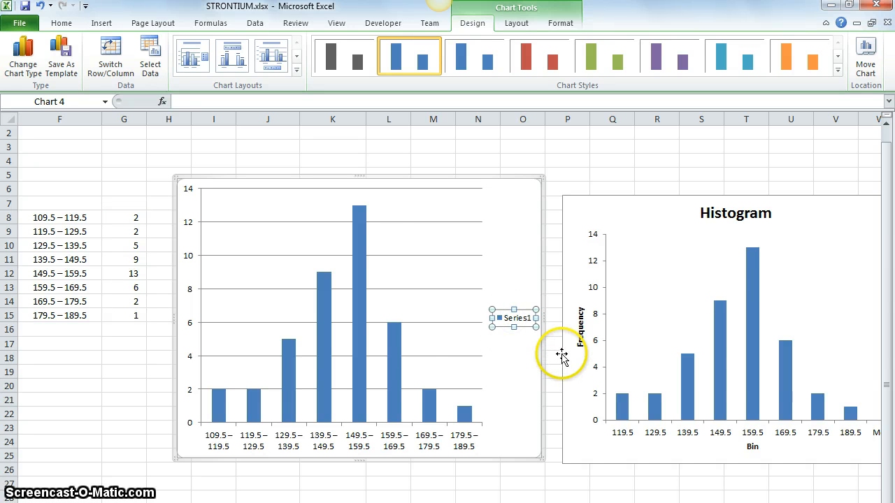
pyautogui.press('Delete')
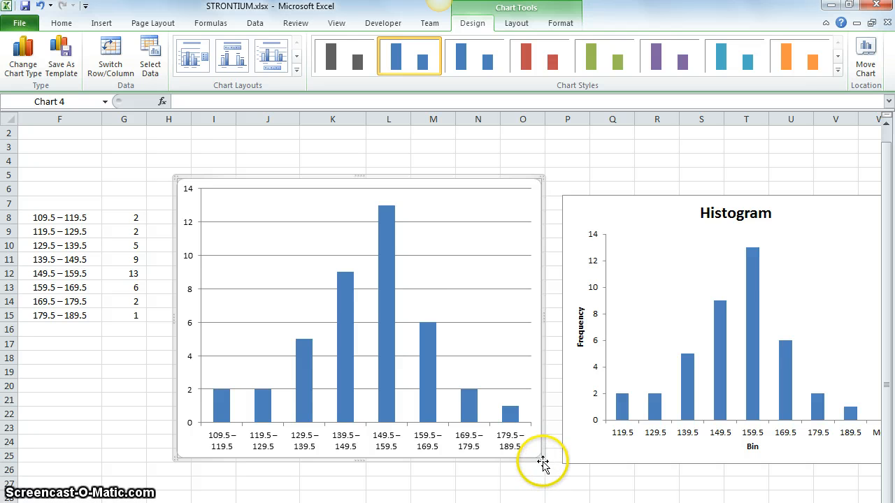
pyautogui.click(386, 283)
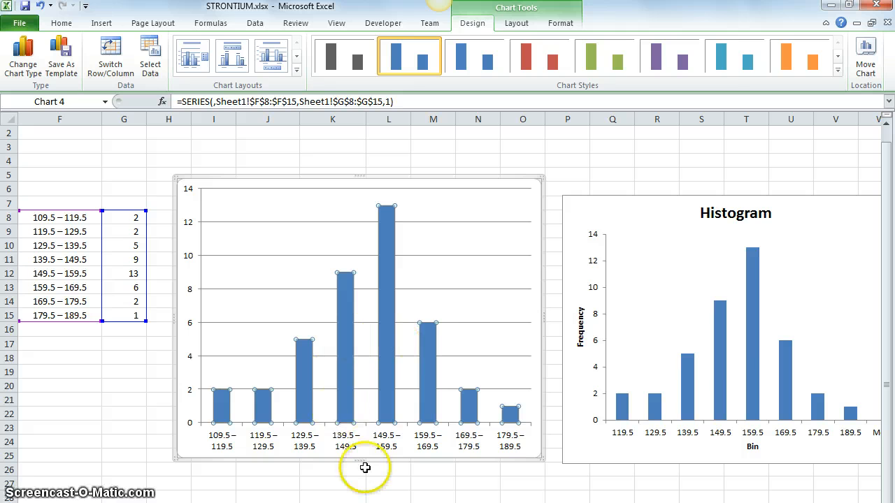
pyautogui.click(184, 433)
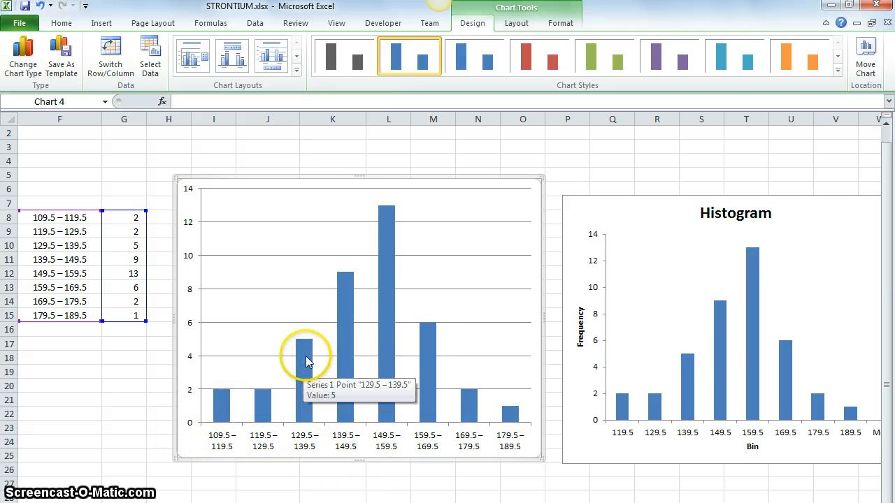
pyautogui.click(348, 330)
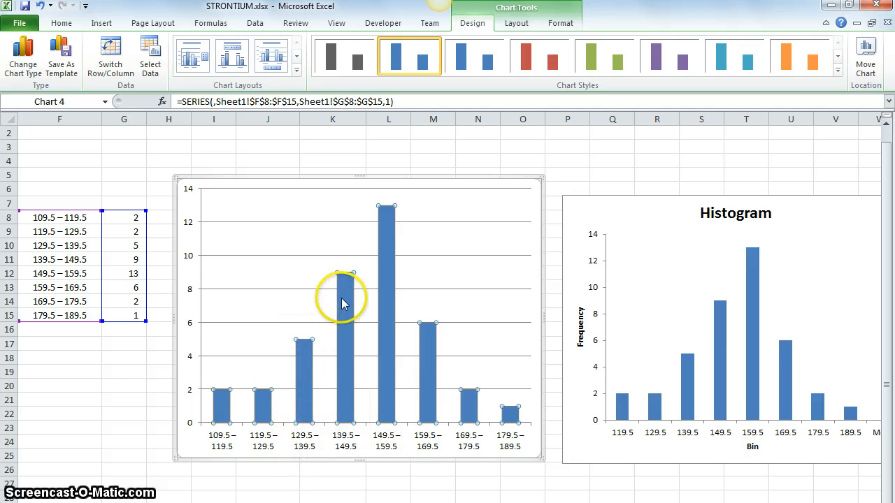
pyautogui.click(295, 277)
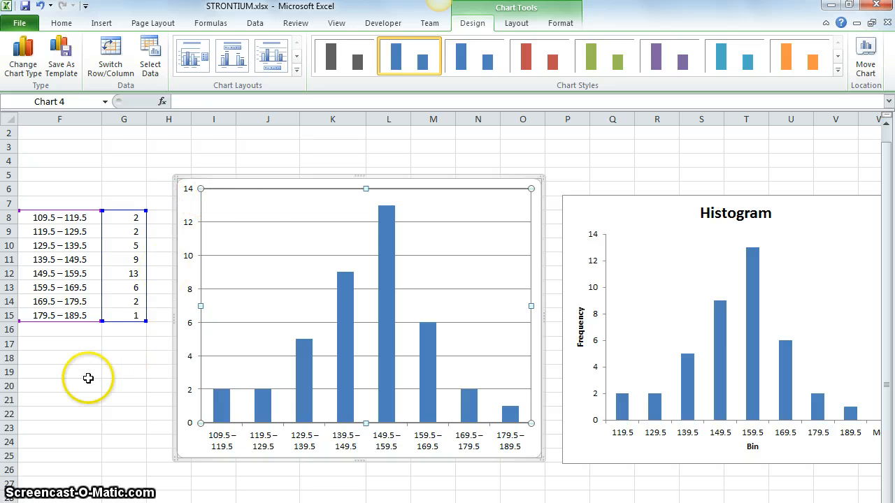
pyautogui.click(122, 371)
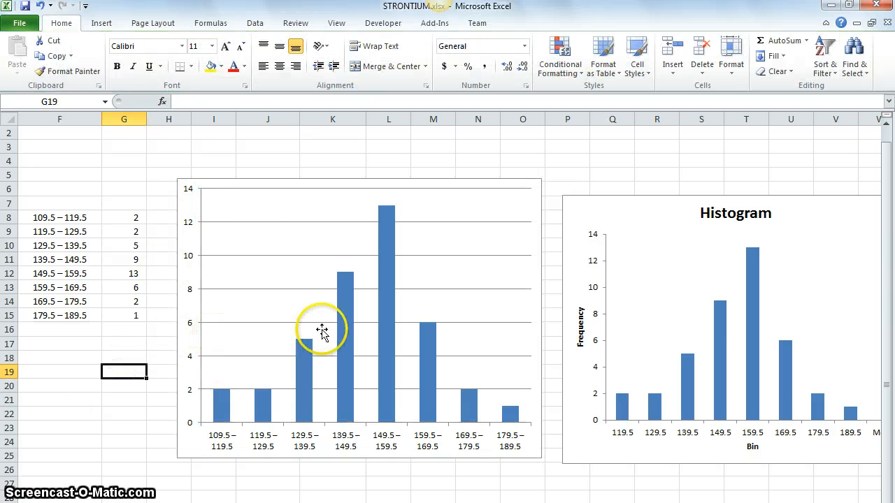
# Format the new chart's data series with a gap width of 0% so that its columns touch.
pyautogui.click(344, 303)
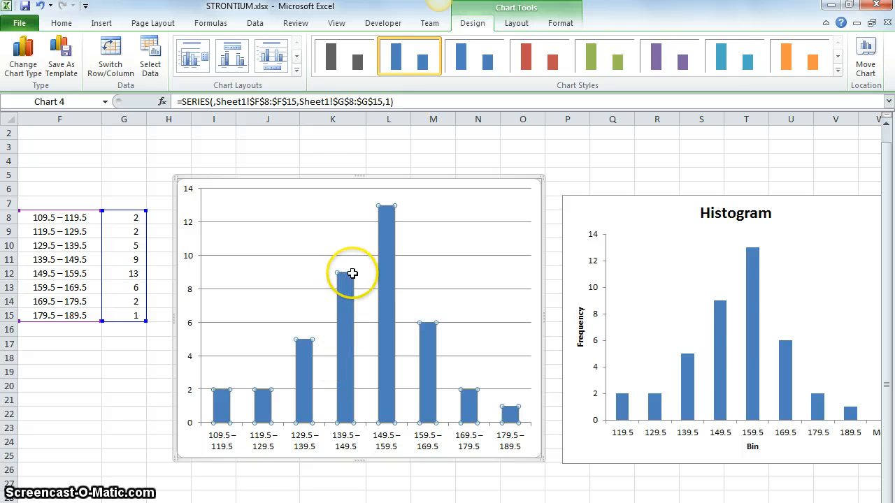
pyautogui.rightClick(345, 381)
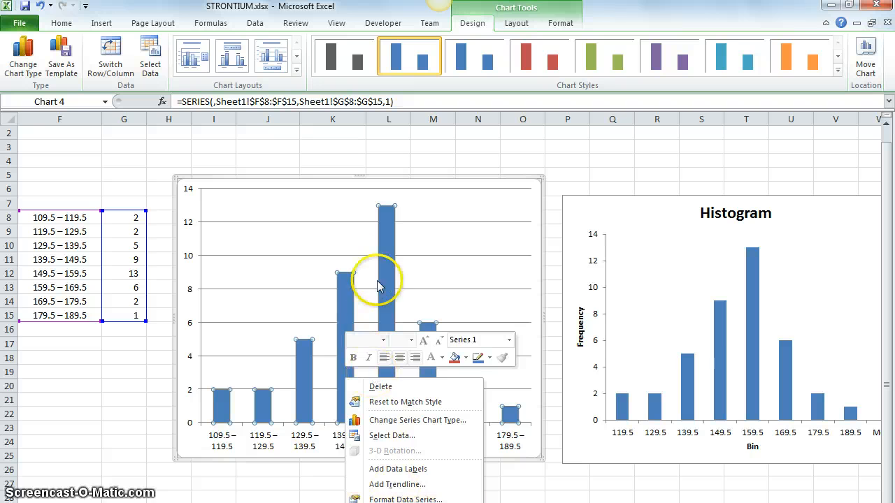
pyautogui.rightClick(388, 241)
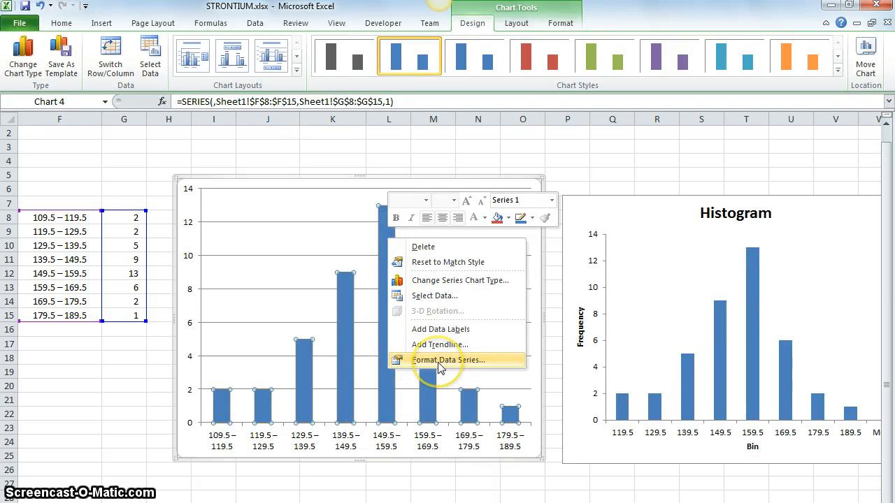
pyautogui.click(440, 360)
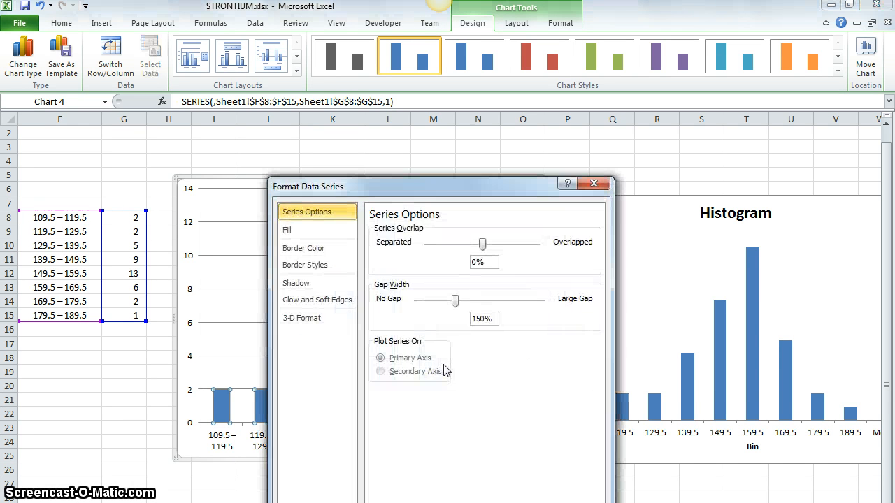
pyautogui.moveTo(448, 186); pyautogui.dragTo(448, 109)
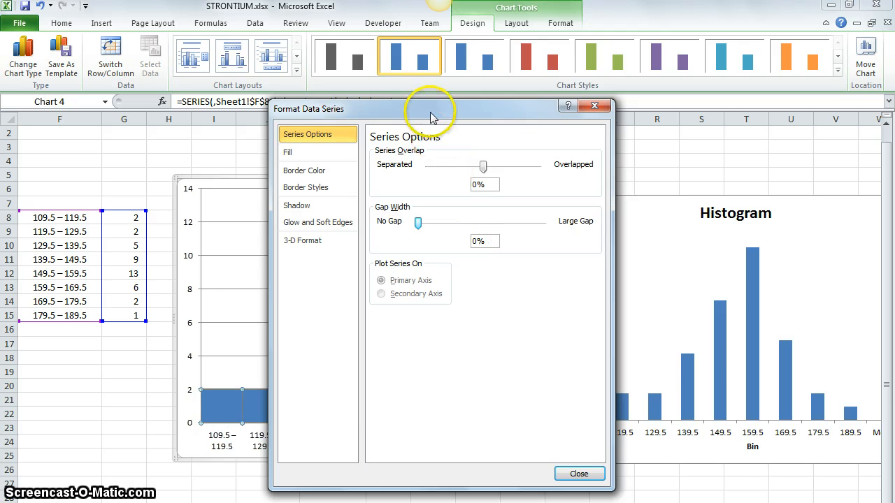
pyautogui.moveTo(431, 114); pyautogui.dragTo(665, 121)
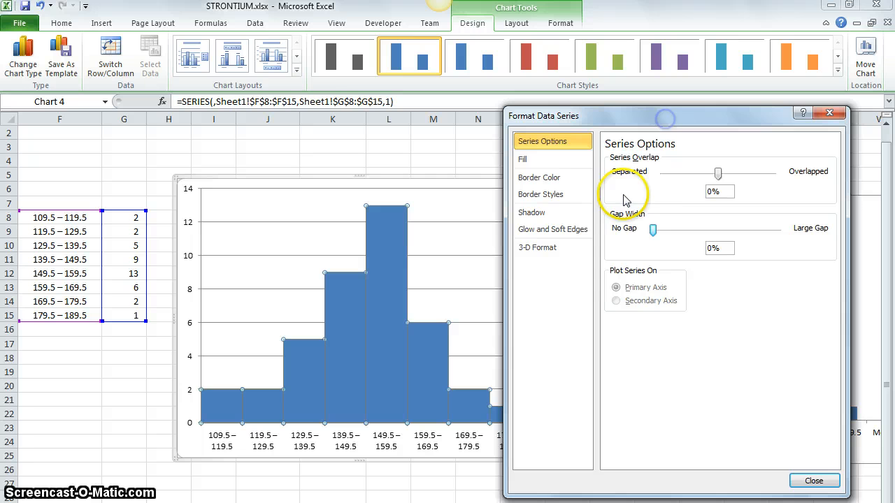
# Try wider gap widths such as 332% and 194% on the columns, and return the gap width to 0%.
pyautogui.click(654, 232)
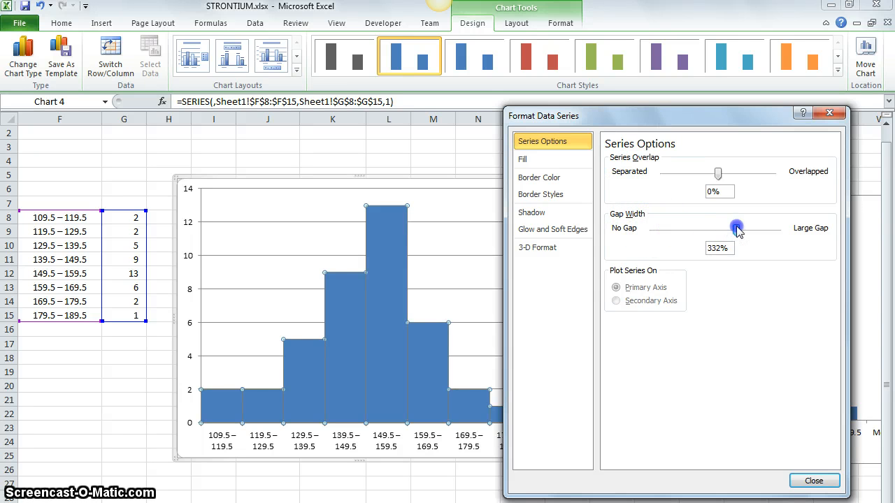
pyautogui.moveTo(738, 230); pyautogui.dragTo(737, 231)
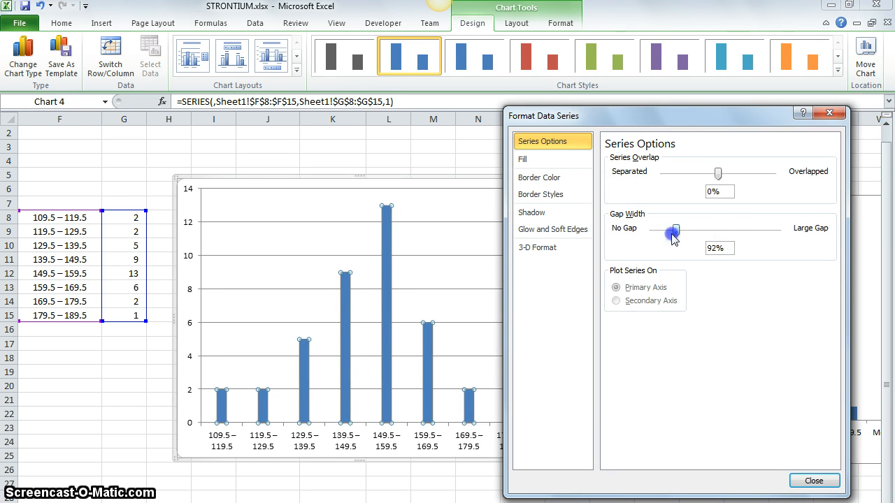
pyautogui.moveTo(673, 236); pyautogui.dragTo(701, 232)
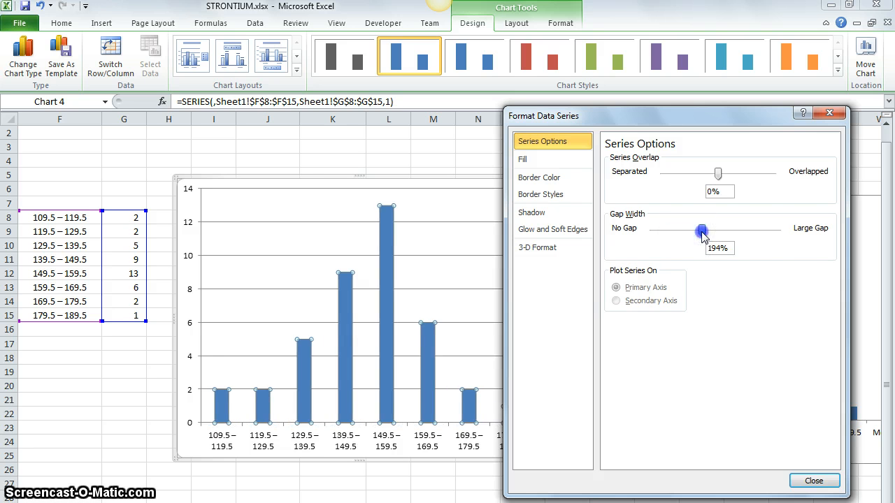
pyautogui.moveTo(631, 235); pyautogui.dragTo(631, 235)
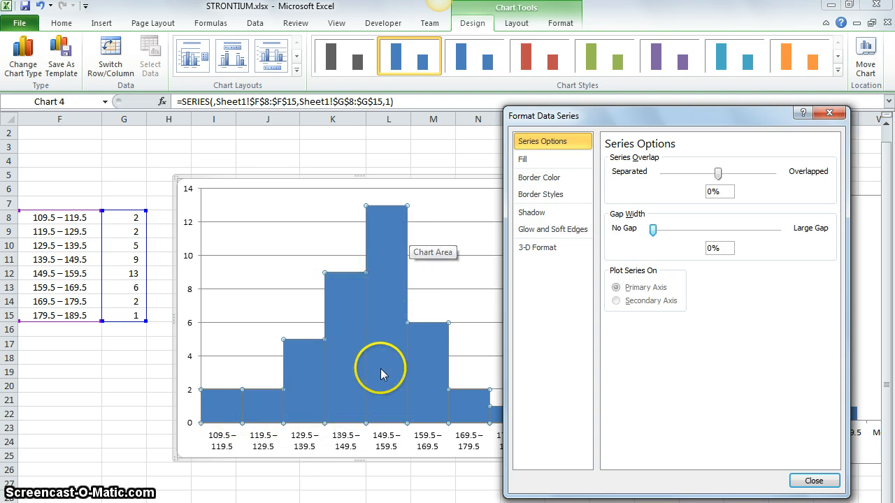
# Give the columns of the new chart a solid white border line and close the series formatting.
pyautogui.click(536, 165)
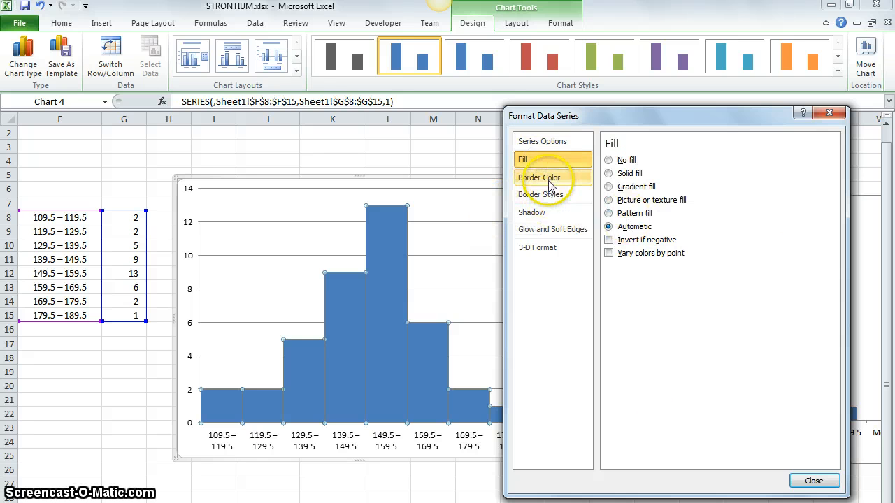
pyautogui.click(550, 181)
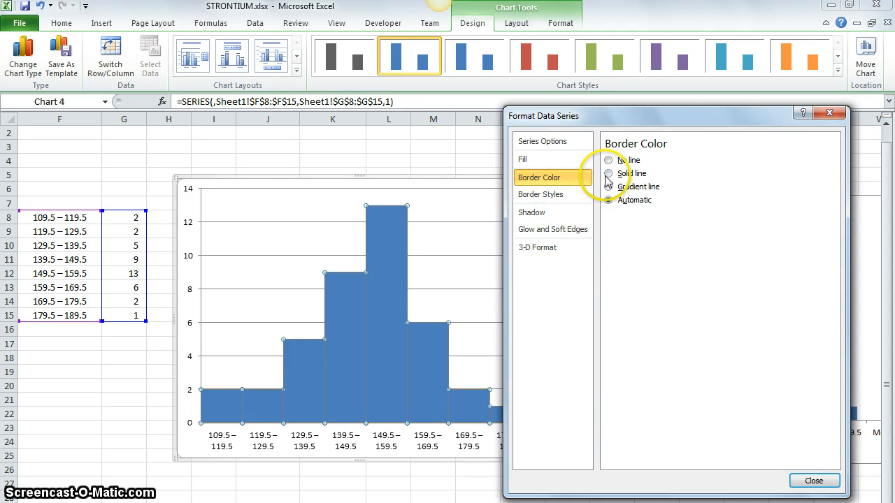
pyautogui.click(536, 174)
pyautogui.click(609, 173)
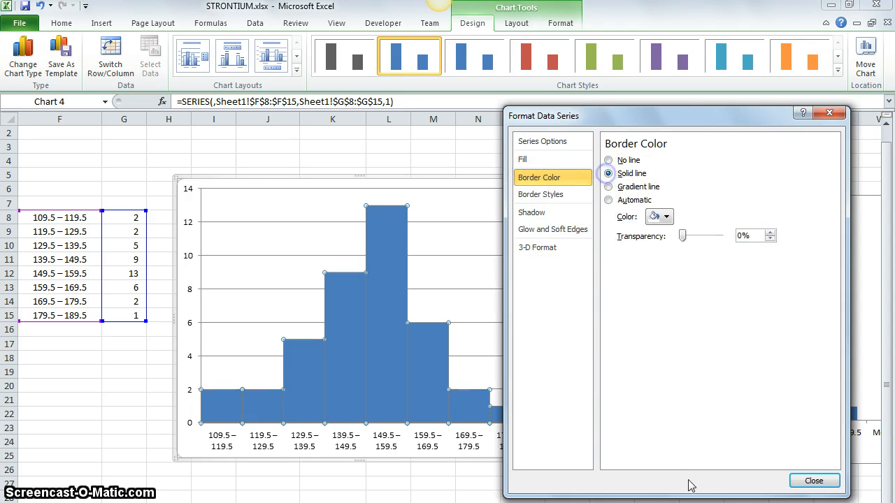
pyautogui.click(657, 216)
pyautogui.click(652, 245)
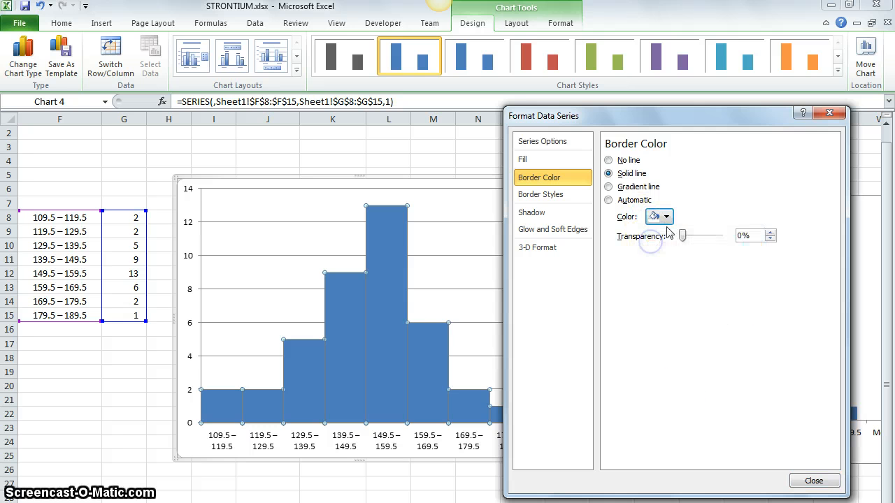
pyautogui.click(659, 216)
pyautogui.click(662, 245)
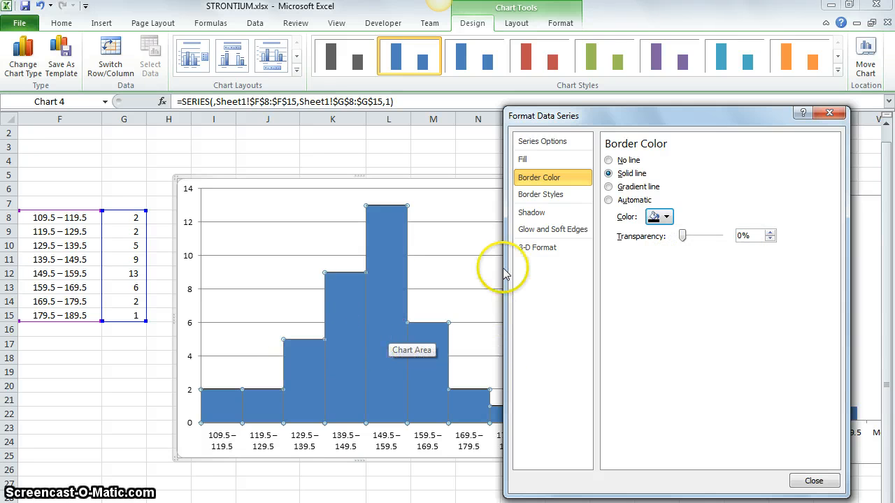
pyautogui.click(655, 217)
pyautogui.click(651, 245)
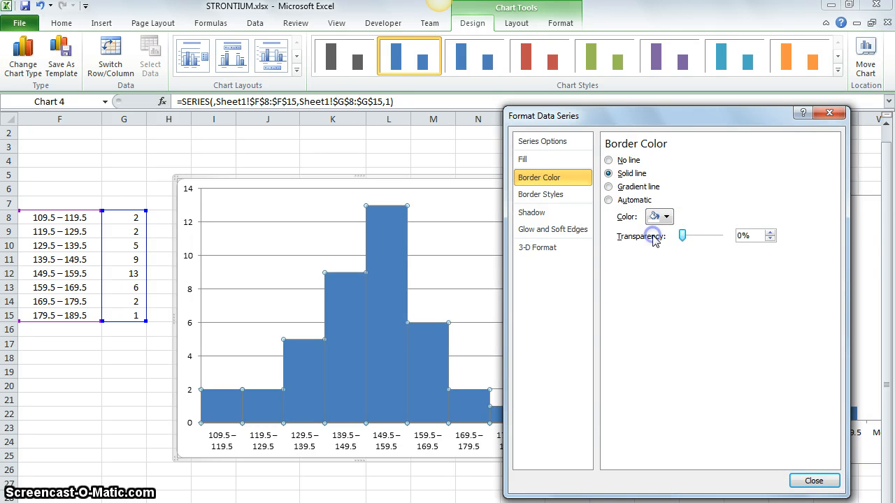
pyautogui.click(811, 482)
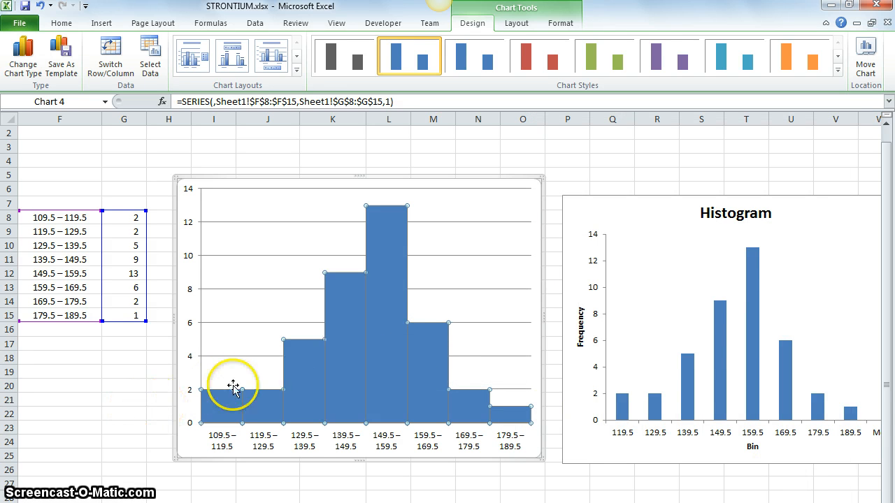
pyautogui.click(124, 401)
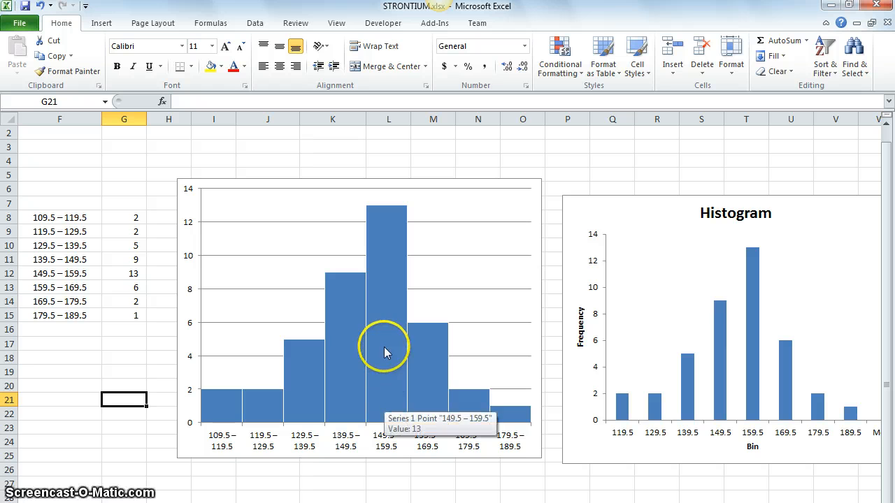
# Enlarge the new column chart from its lower corner so it reaches back to column G and down to about row 27.
pyautogui.moveTo(342, 369)
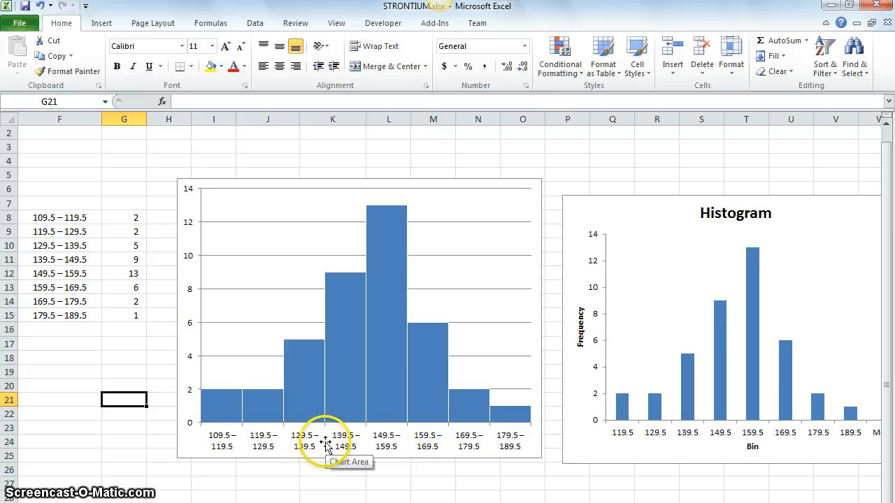
pyautogui.click(187, 443)
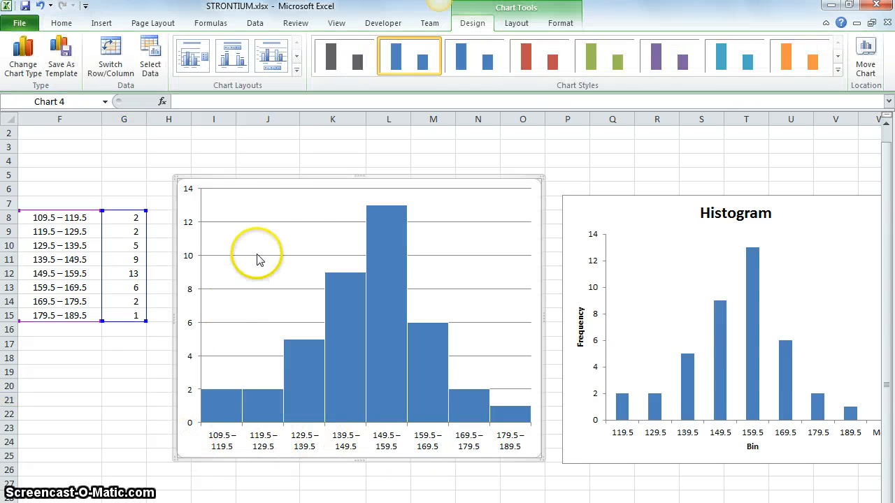
pyautogui.click(115, 438)
pyautogui.click(233, 175)
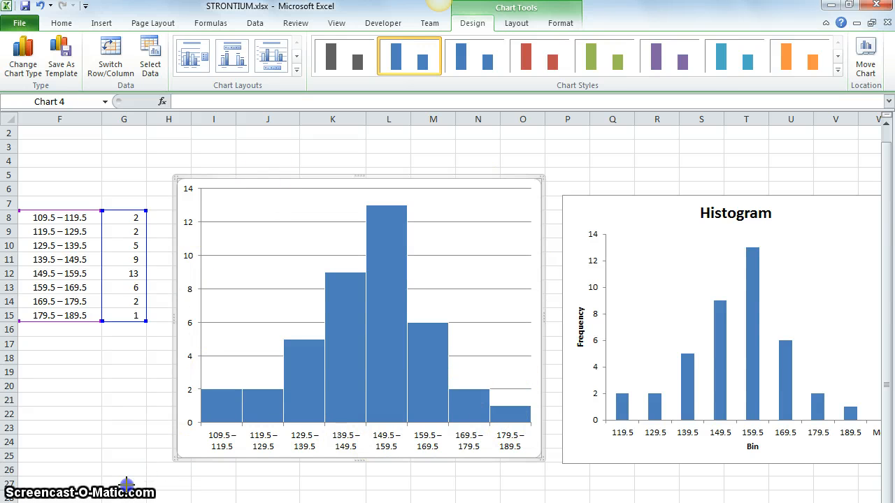
pyautogui.moveTo(126, 482); pyautogui.dragTo(91, 491)
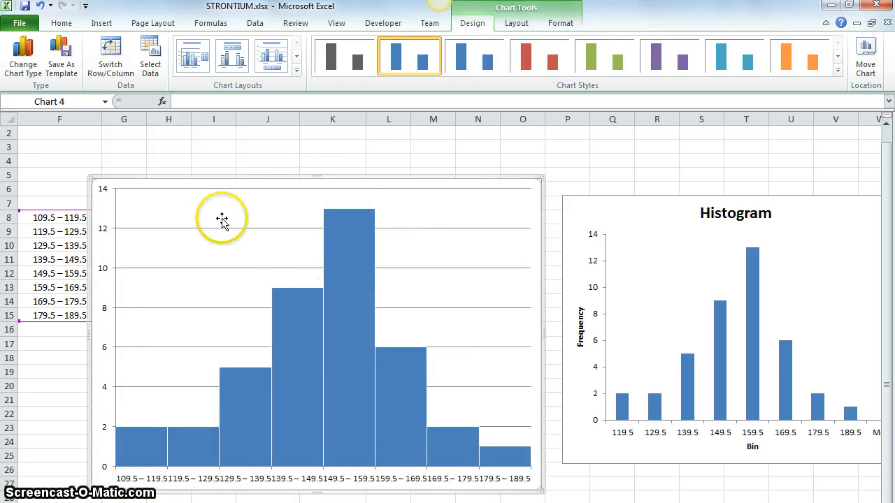
pyautogui.click(716, 215)
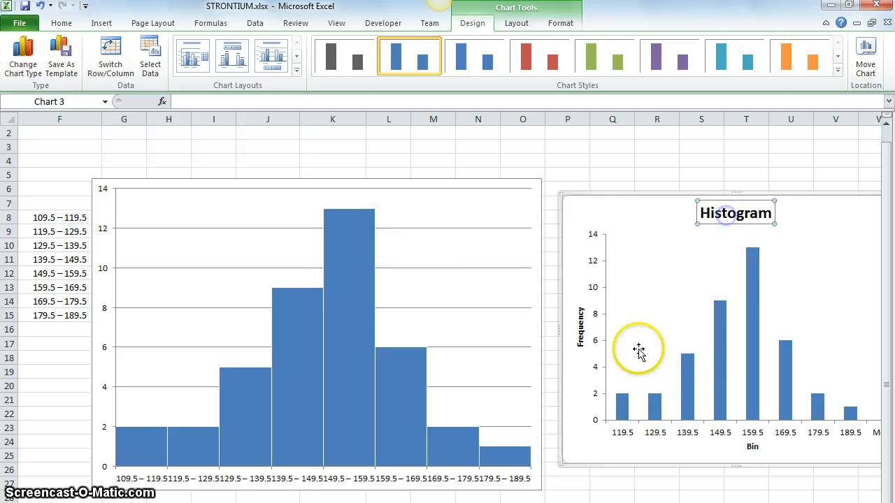
pyautogui.click(580, 329)
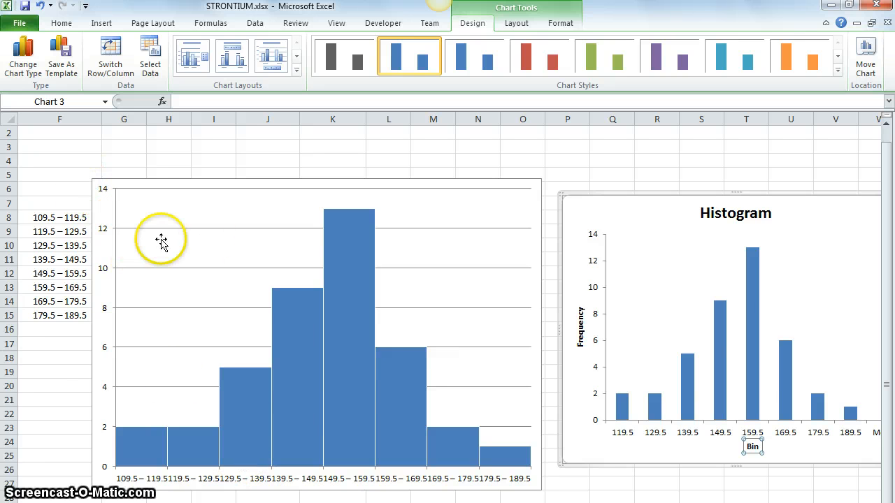
# Shrink the gapless column chart's plot area on all four sides so it spans about columns H to M and rows 10 to 23.
pyautogui.click(96, 435)
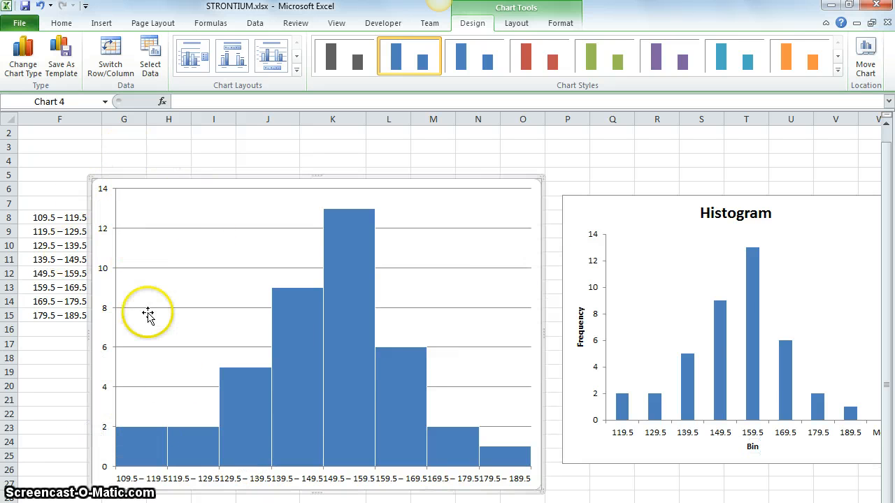
pyautogui.click(144, 248)
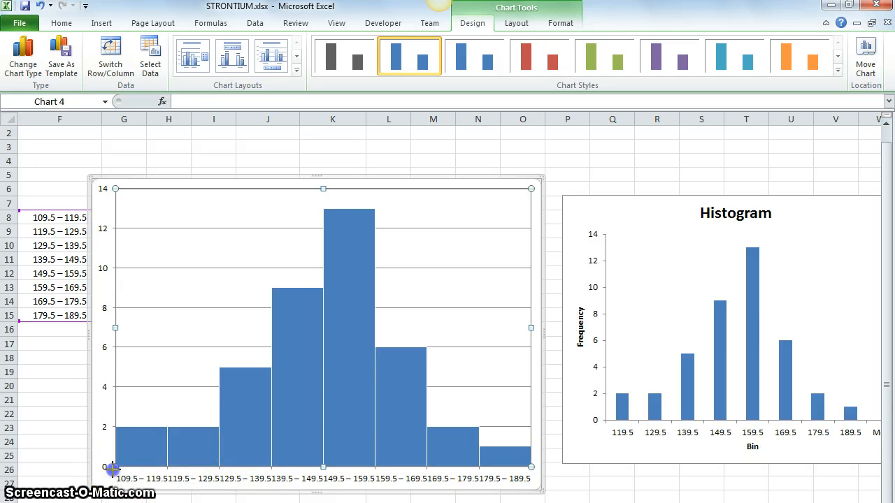
pyautogui.moveTo(161, 434); pyautogui.dragTo(161, 435)
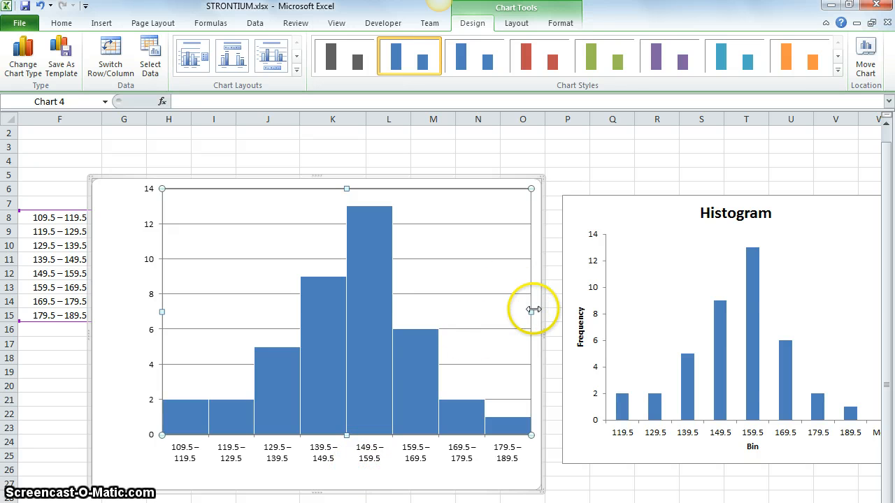
pyautogui.moveTo(532, 309); pyautogui.dragTo(532, 310)
pyautogui.moveTo(466, 311); pyautogui.dragTo(467, 312)
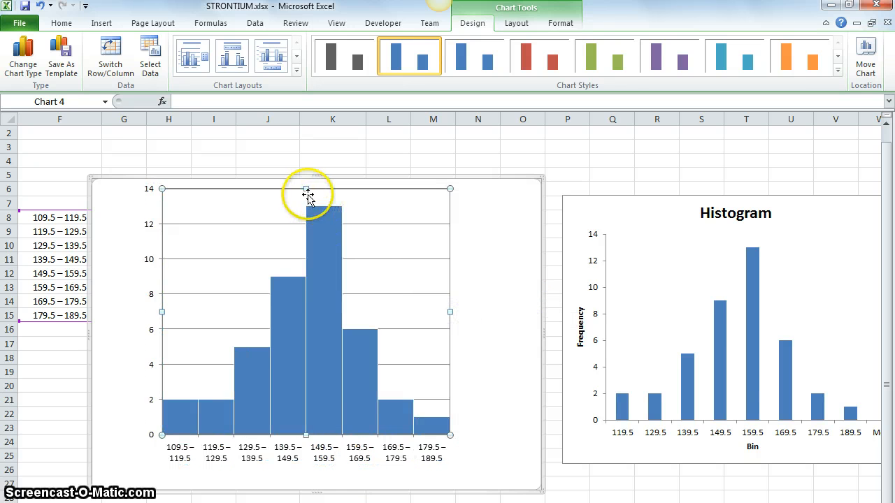
pyautogui.moveTo(304, 242); pyautogui.dragTo(305, 243)
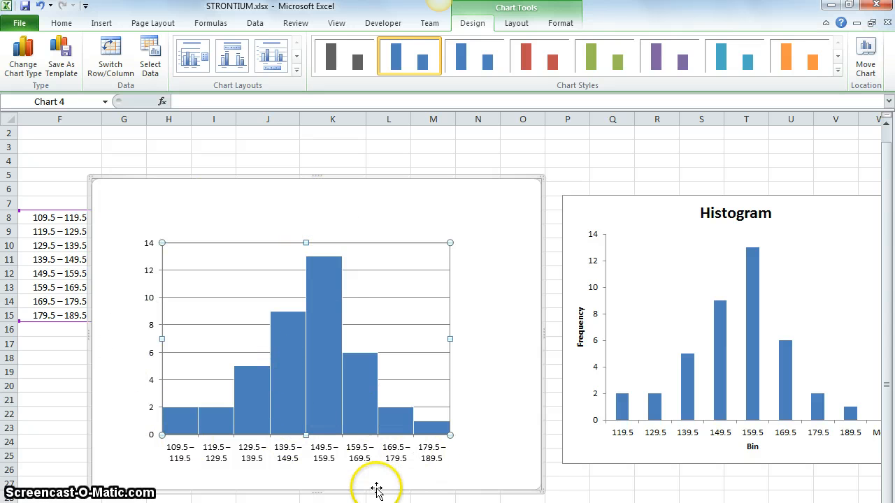
pyautogui.click(495, 415)
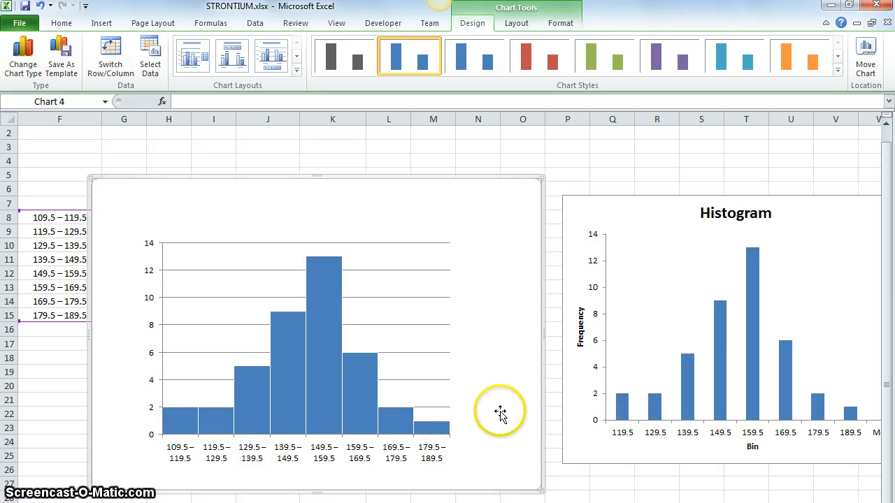
# Format the horizontal axis of the gapless chart with its axis labels set to None, and close the axis formatting.
pyautogui.click(289, 456)
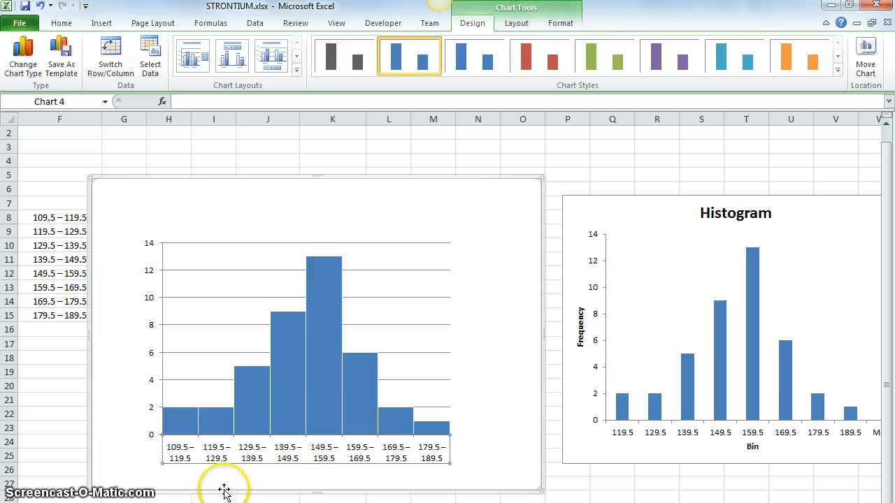
pyautogui.click(199, 450)
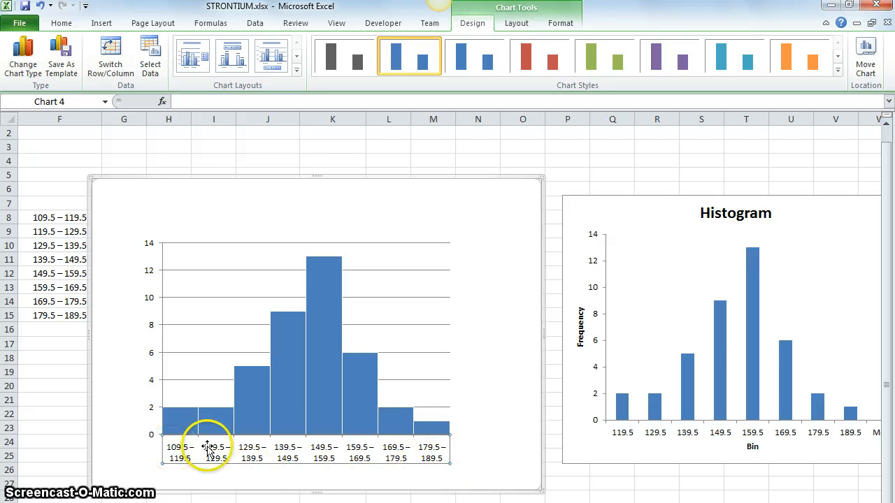
pyautogui.rightClick(338, 457)
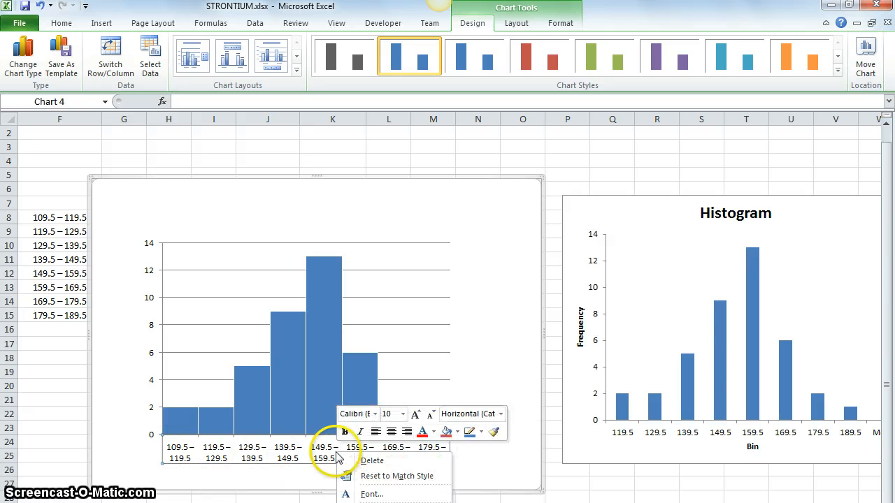
pyautogui.click(383, 502)
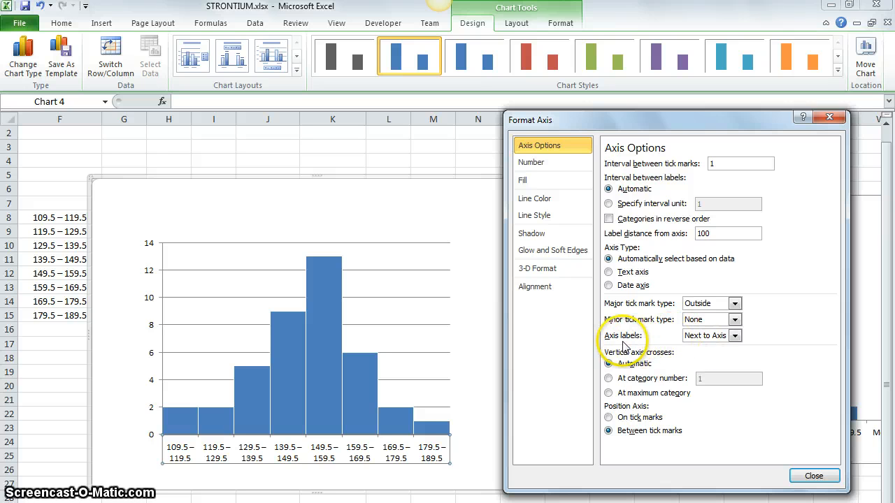
pyautogui.click(713, 337)
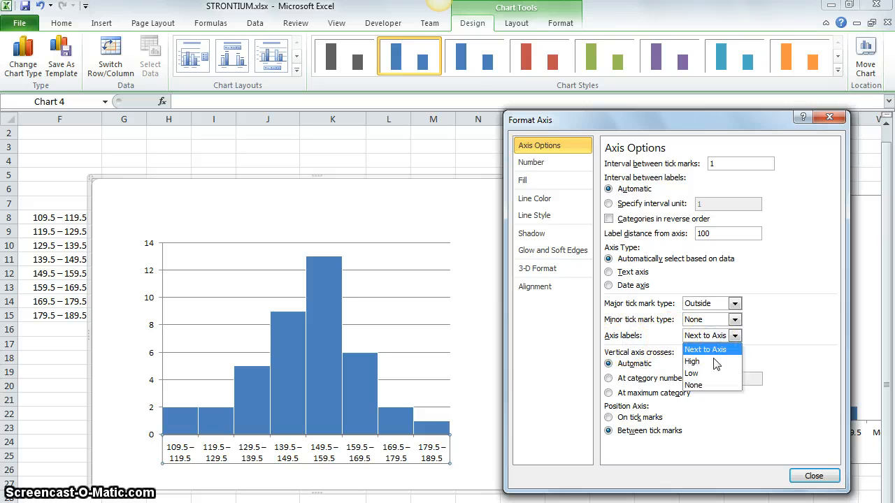
pyautogui.click(720, 385)
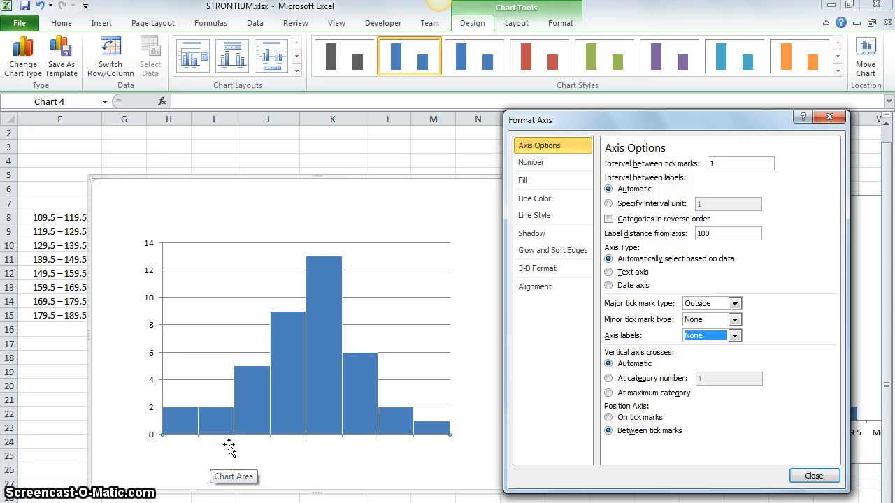
pyautogui.click(814, 476)
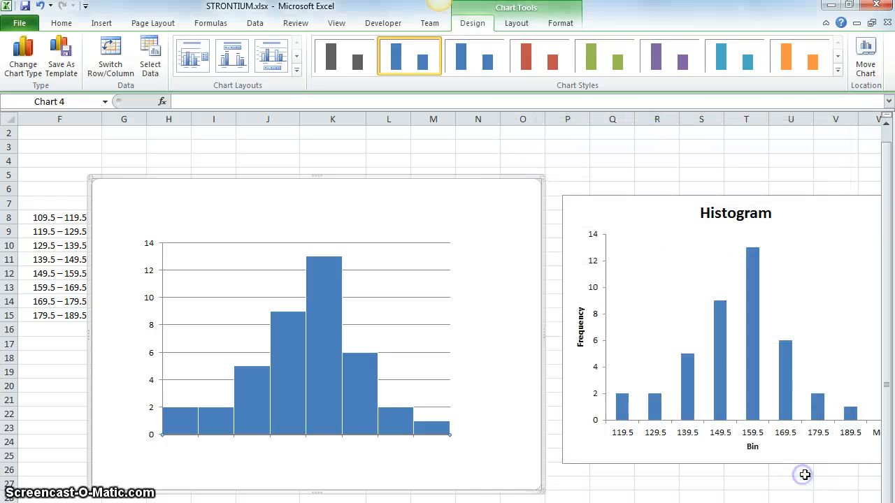